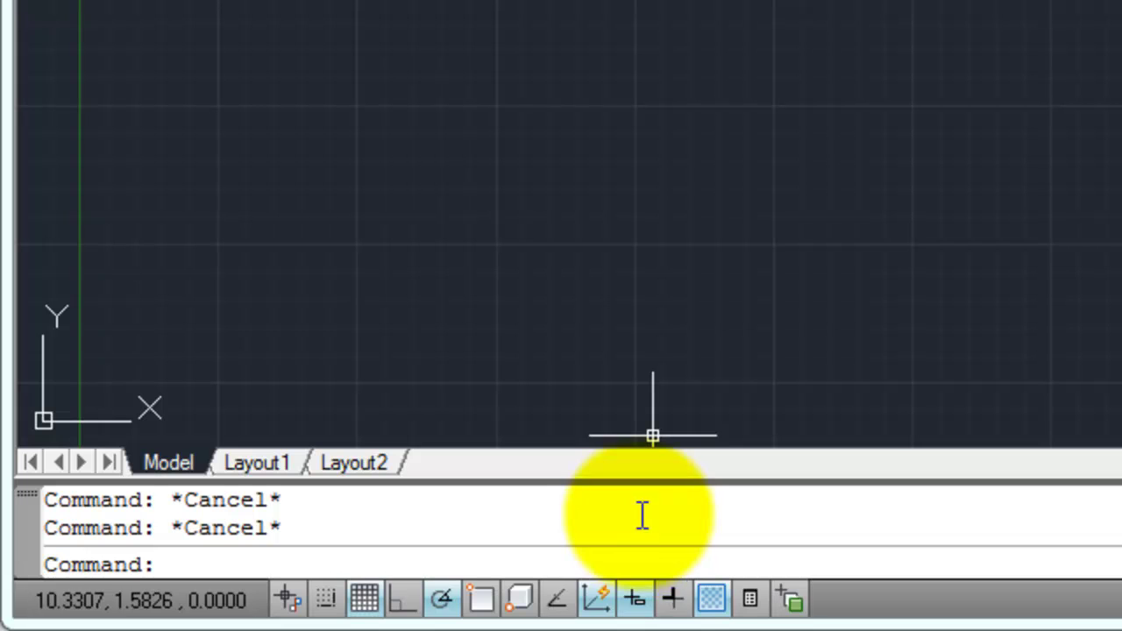
Step: Turn off dynamic input, and switch polar tracking off and back on
left_click(633, 599)
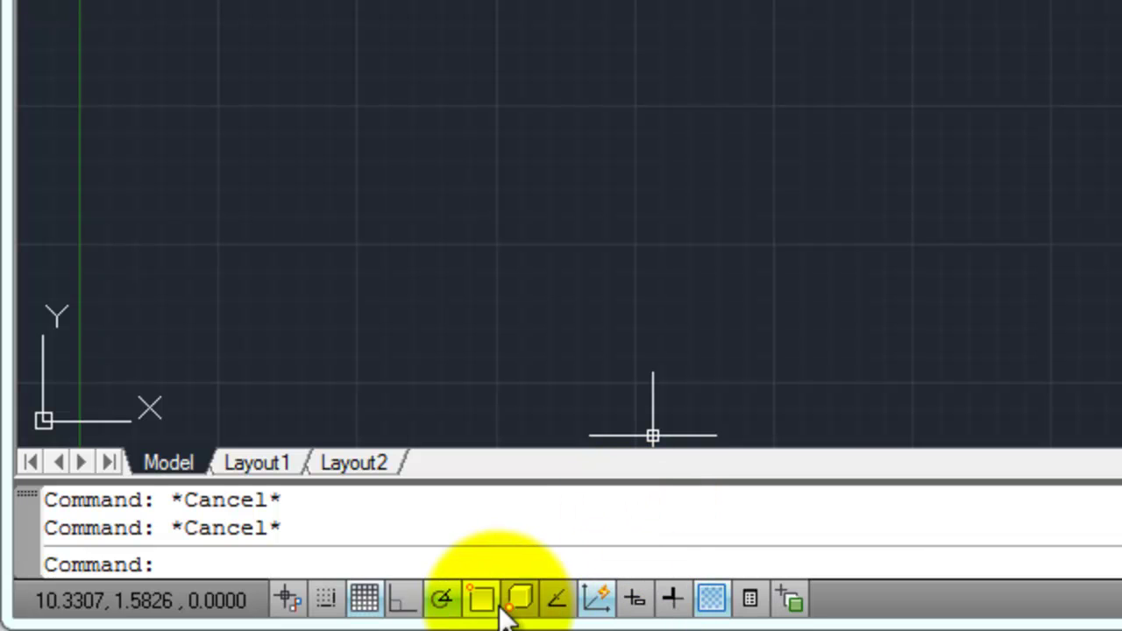
left_click(440, 601)
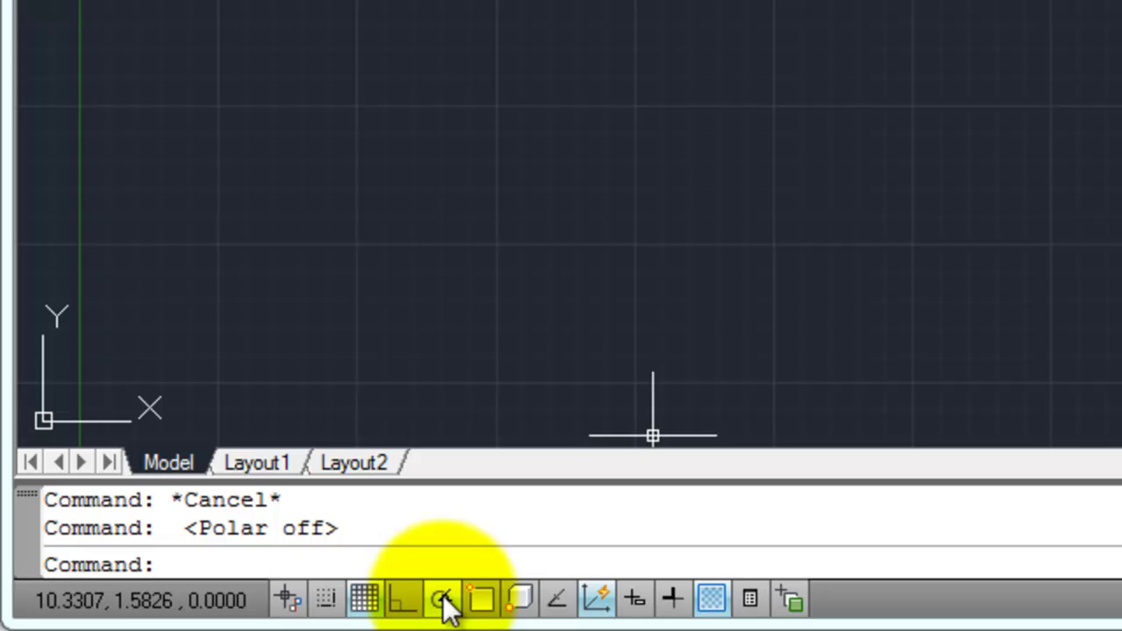
left_click(443, 597)
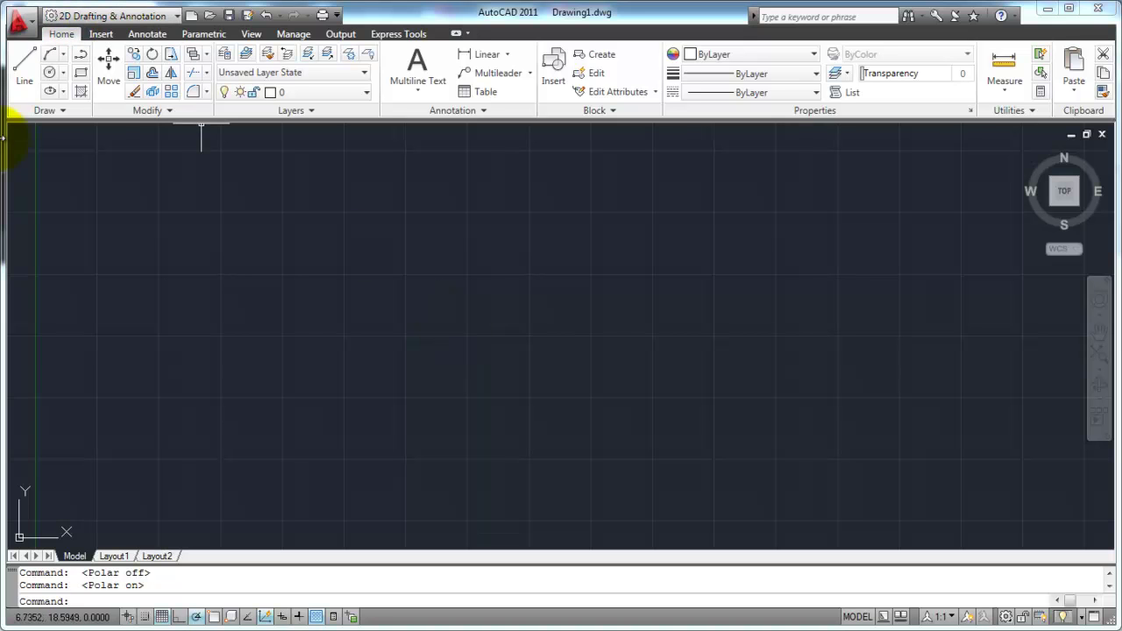
Step: Draw a closed rectangle 10 units wide and 5 units high from line segments, using polar tracking for the directions
left_click(26, 79)
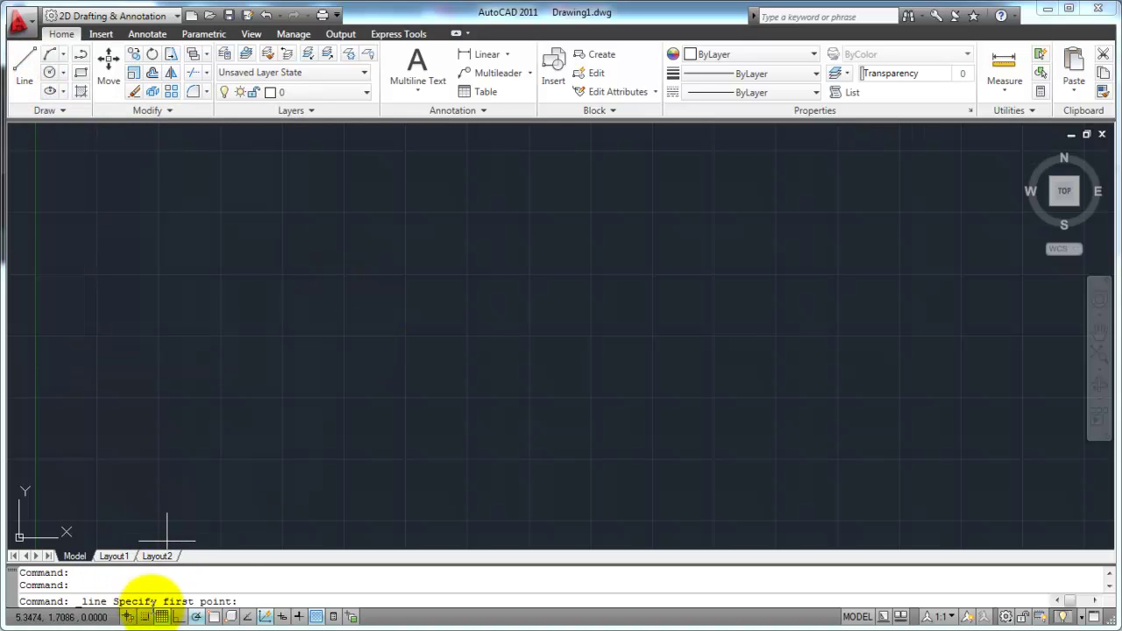
left_click(401, 388)
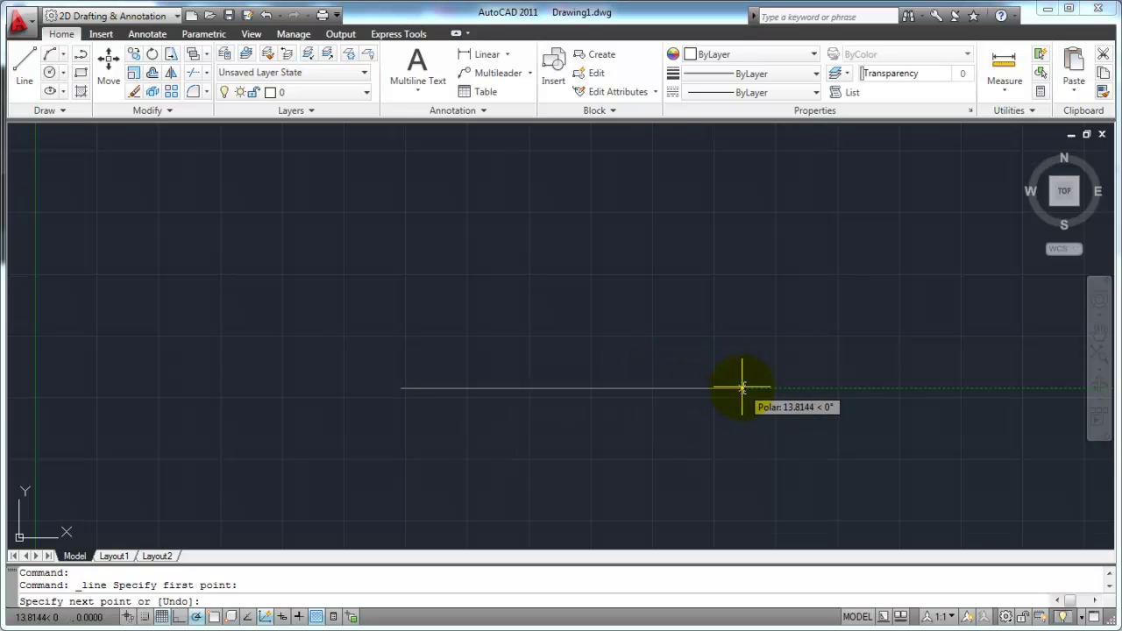
type("10")
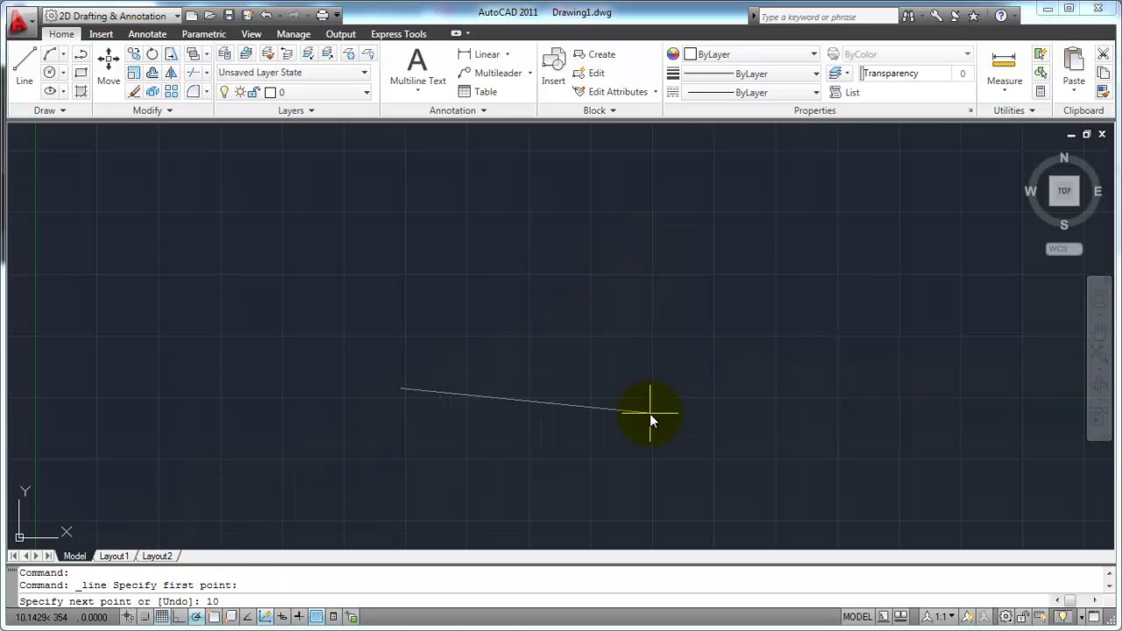
key("Return")
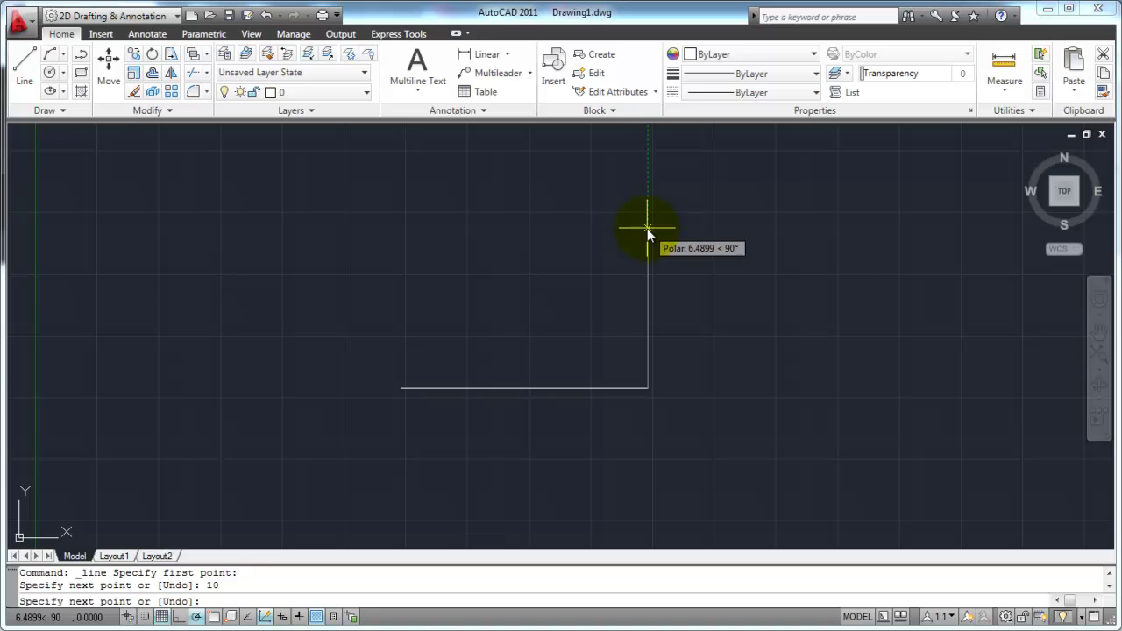
type("5")
key("Return")
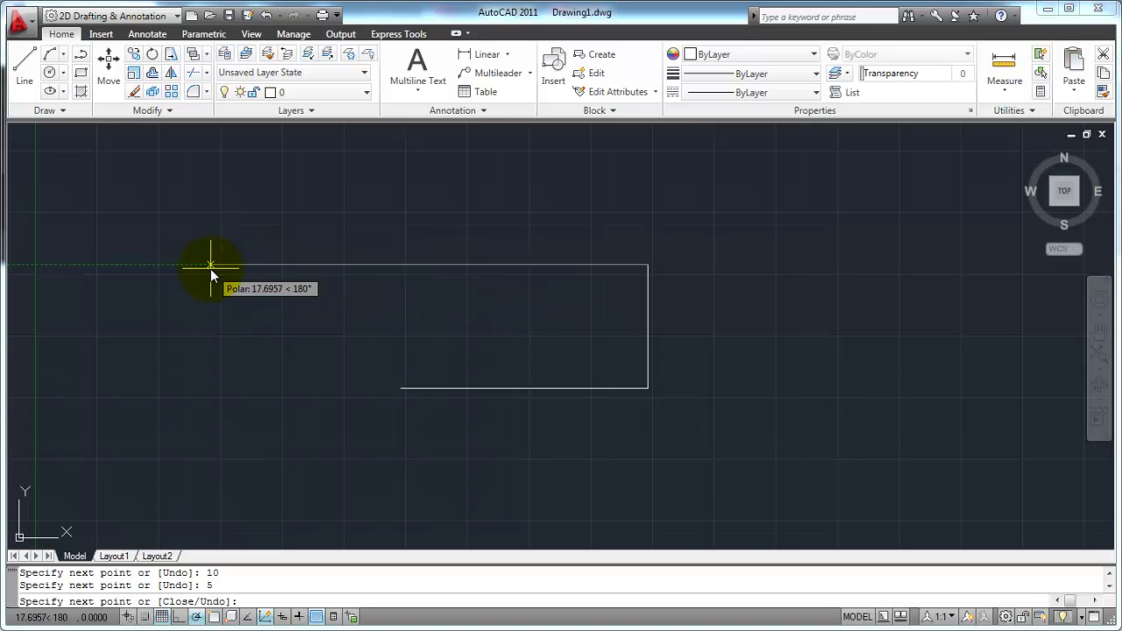
type("10")
key("Return")
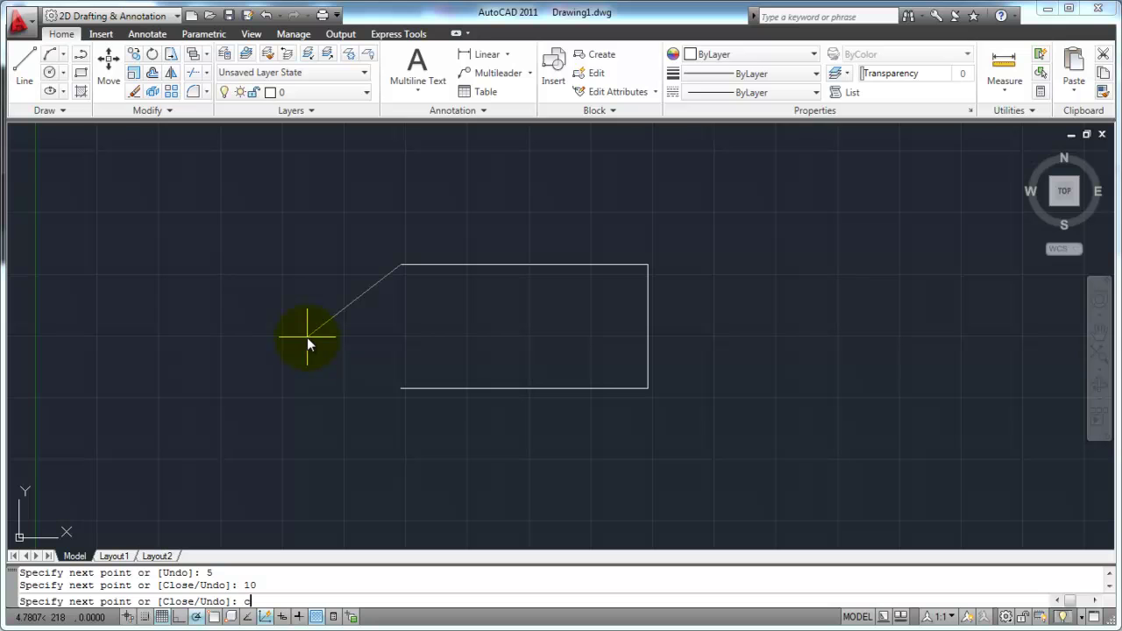
type("c")
key("Return")
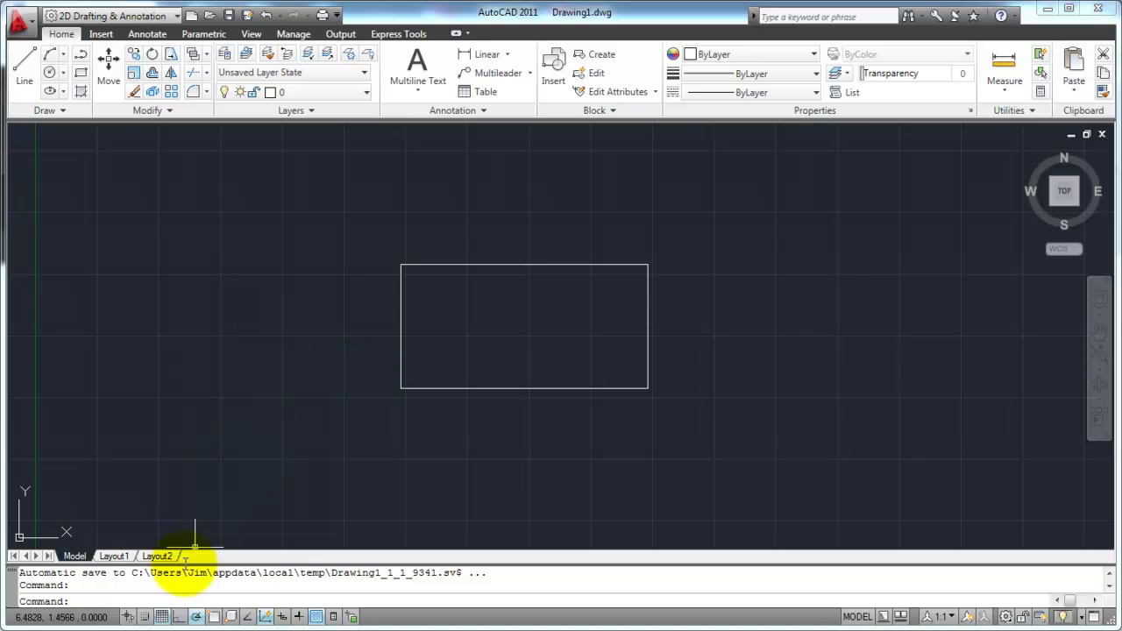
Step: Set the polar tracking increment angle to 45 degrees
right_click(198, 619)
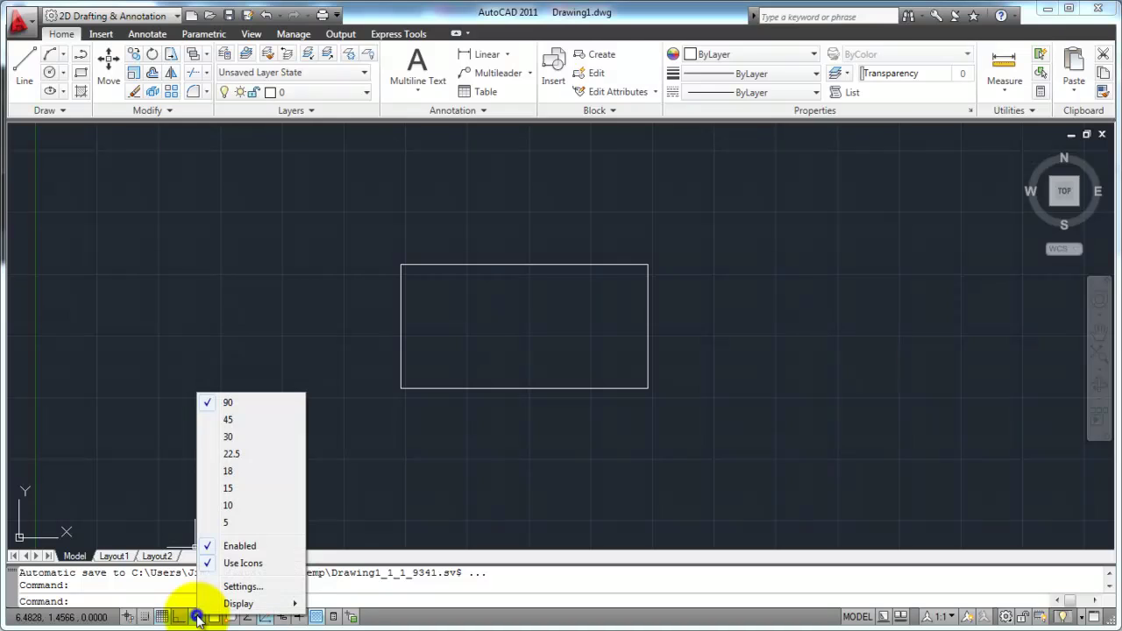
mouse_move(213, 603)
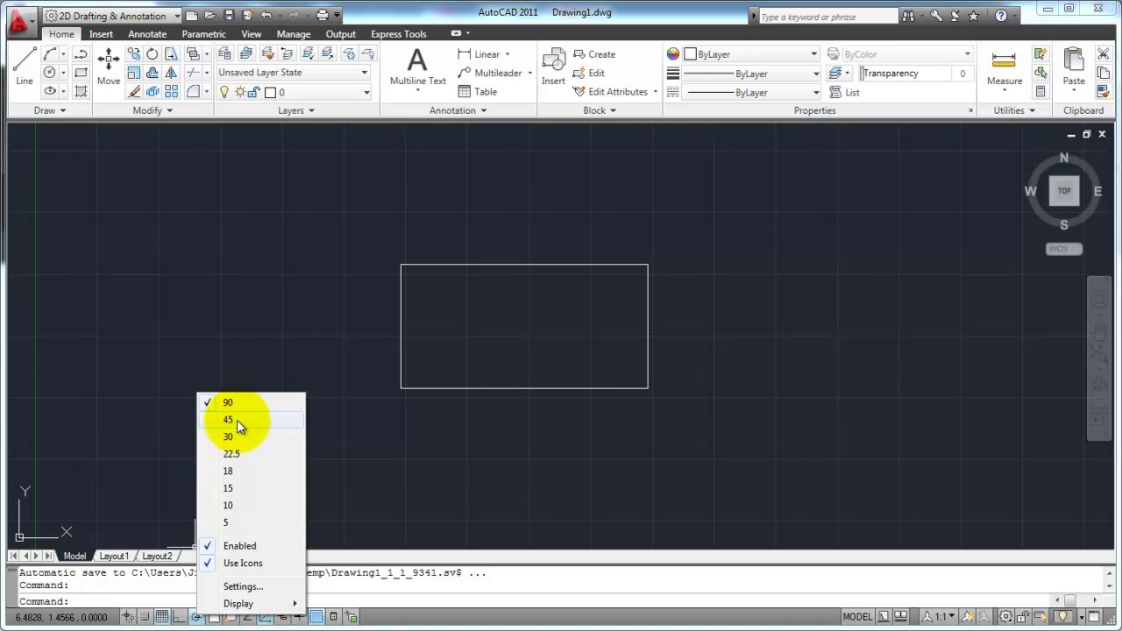
left_click(236, 420)
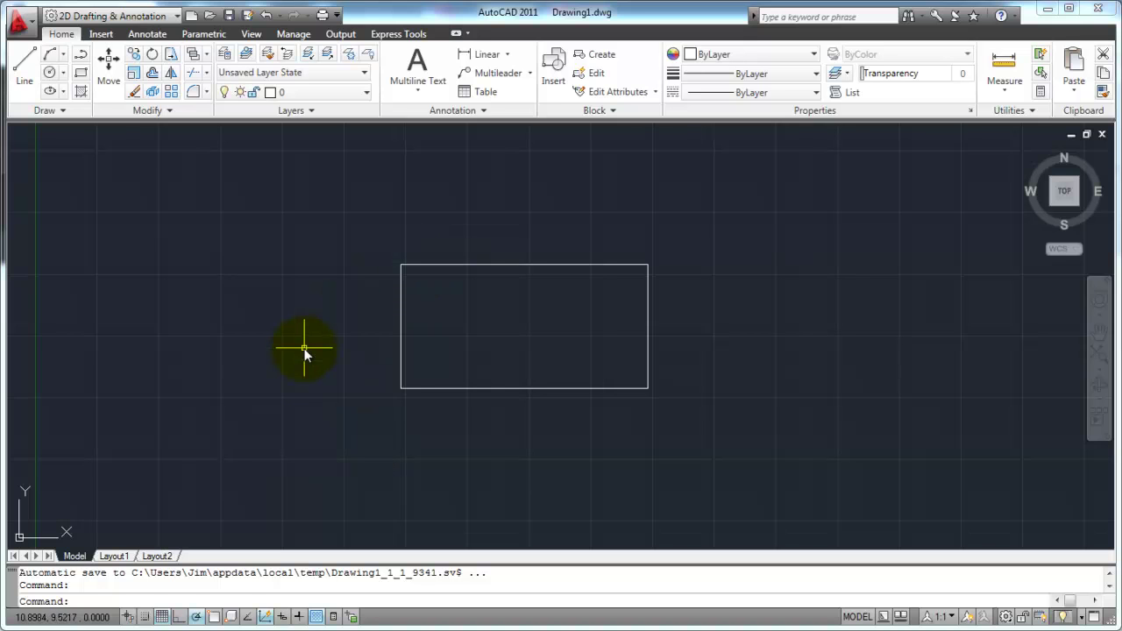
Step: Draw a single 10-unit line at 45 degrees to the left of the rectangle
type("l")
key("Return")
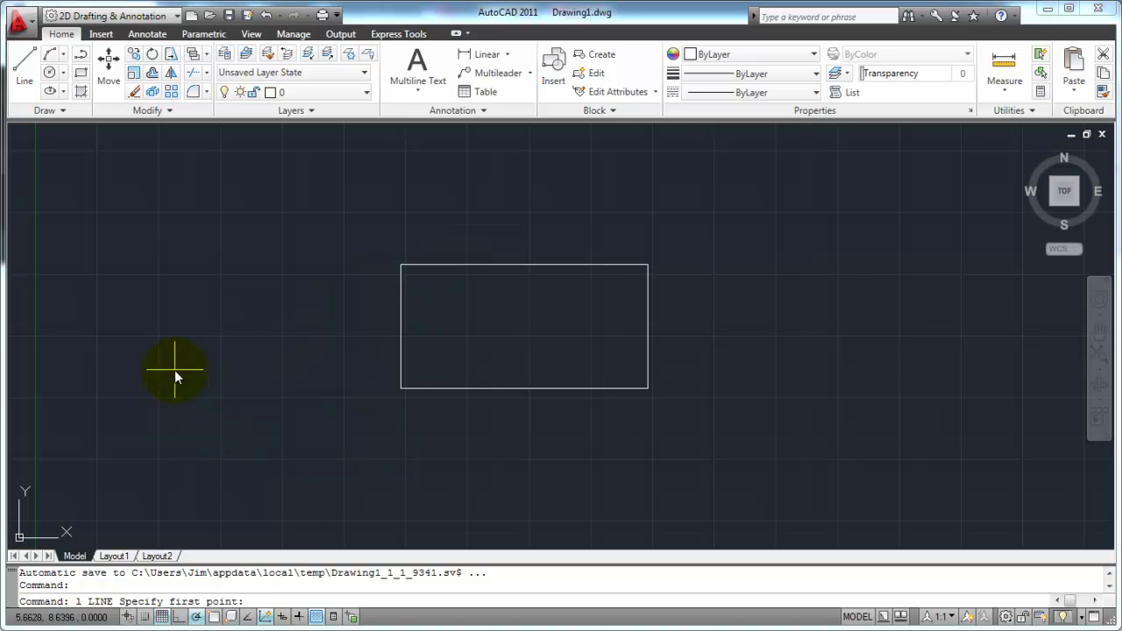
left_click(164, 398)
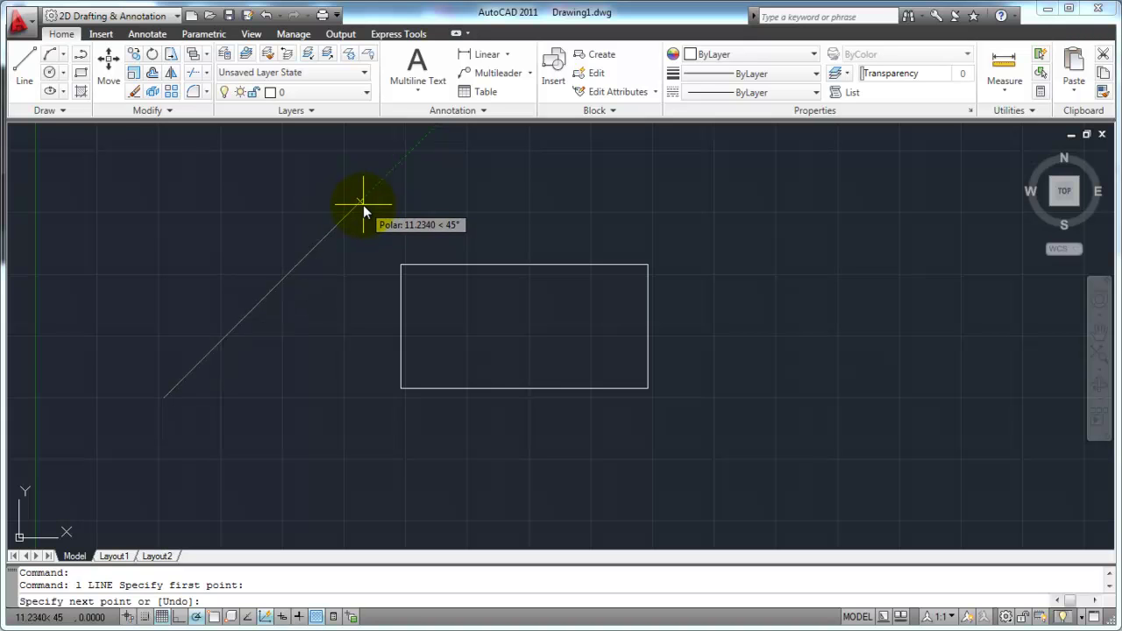
type("10")
key("Return")
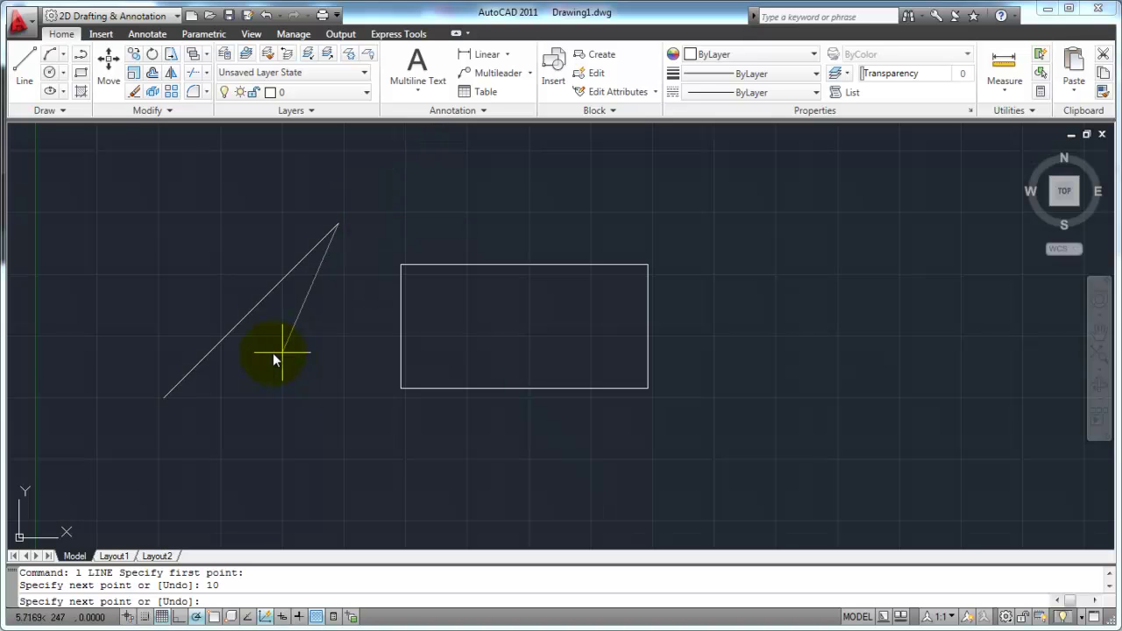
key("Return")
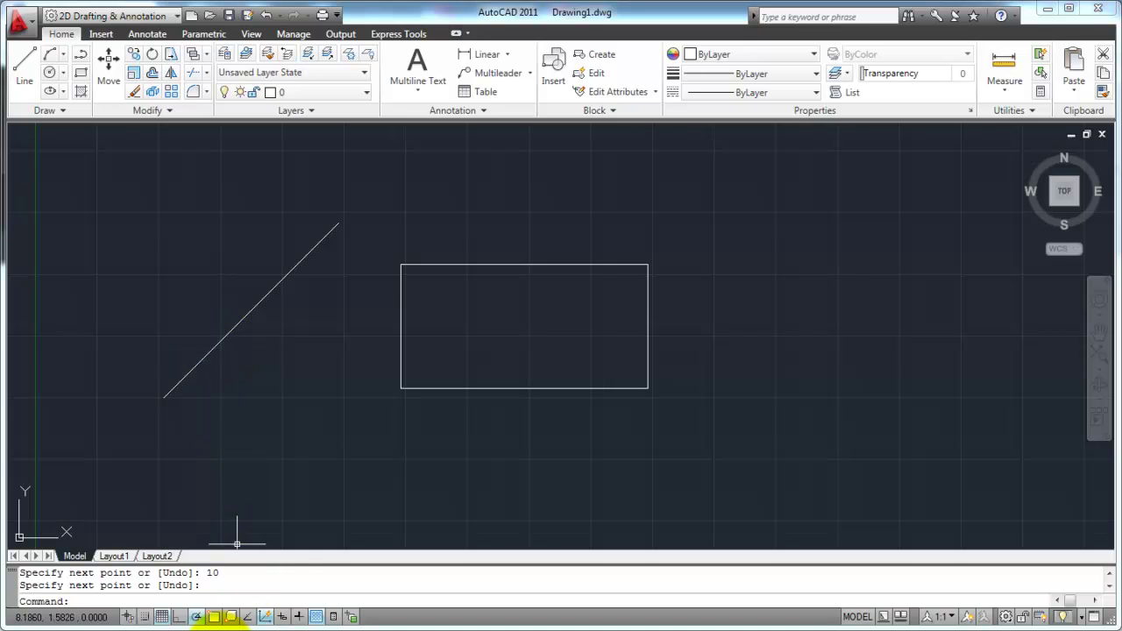
Step: Enable additional angles in the polar tracking settings and add an angle of 12.5 degrees
right_click(197, 617)
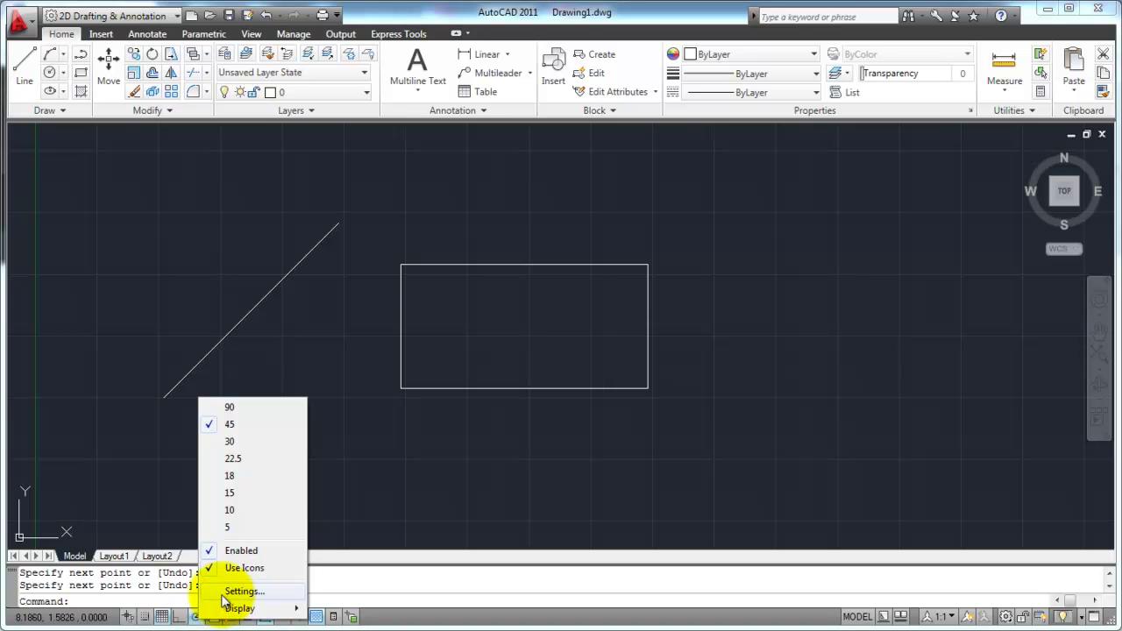
left_click(230, 592)
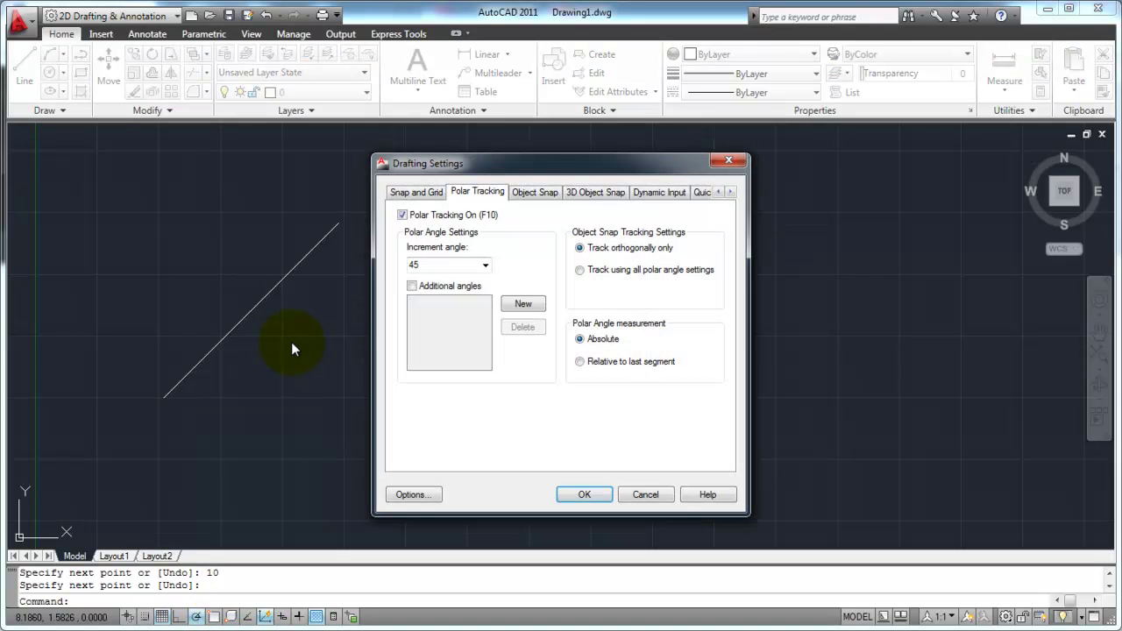
left_click(412, 286)
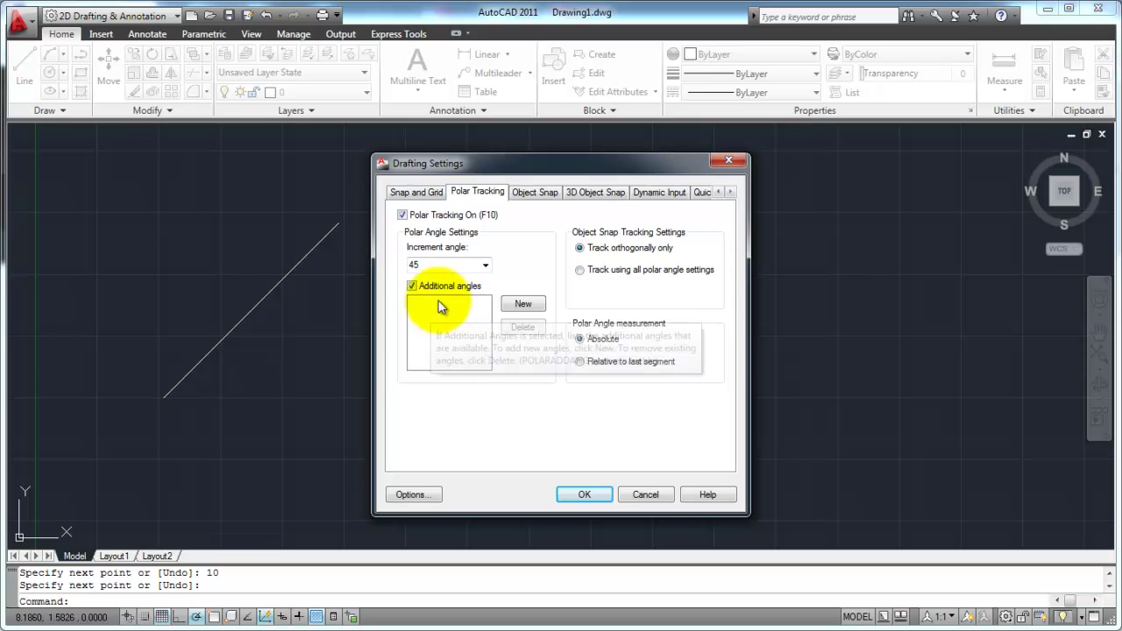
left_click(442, 263)
left_click(487, 267)
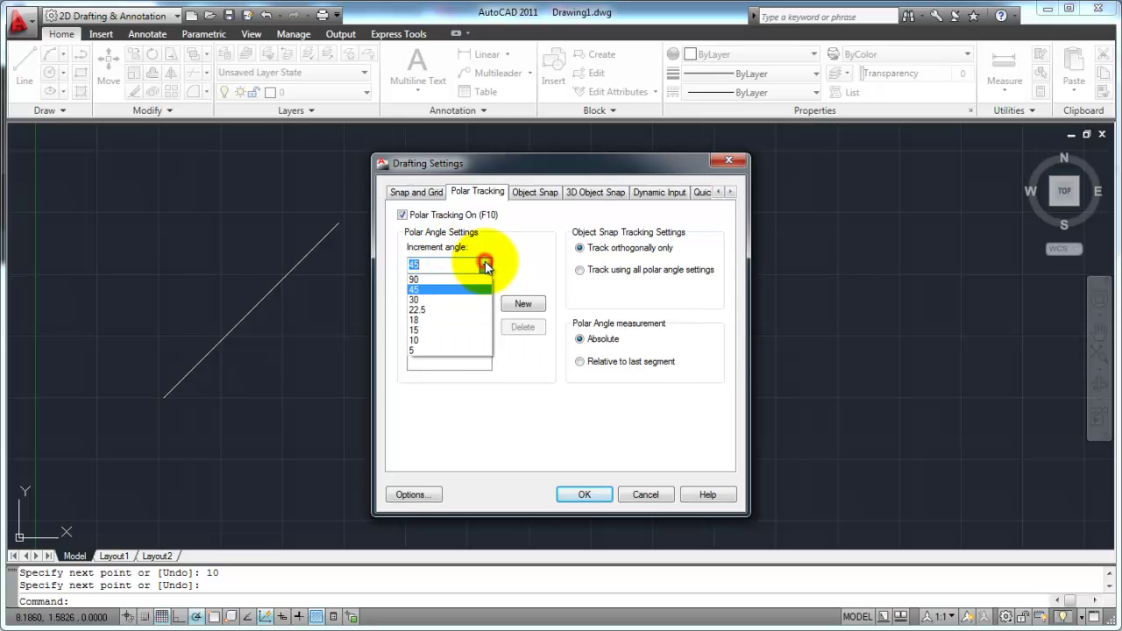
left_click(509, 259)
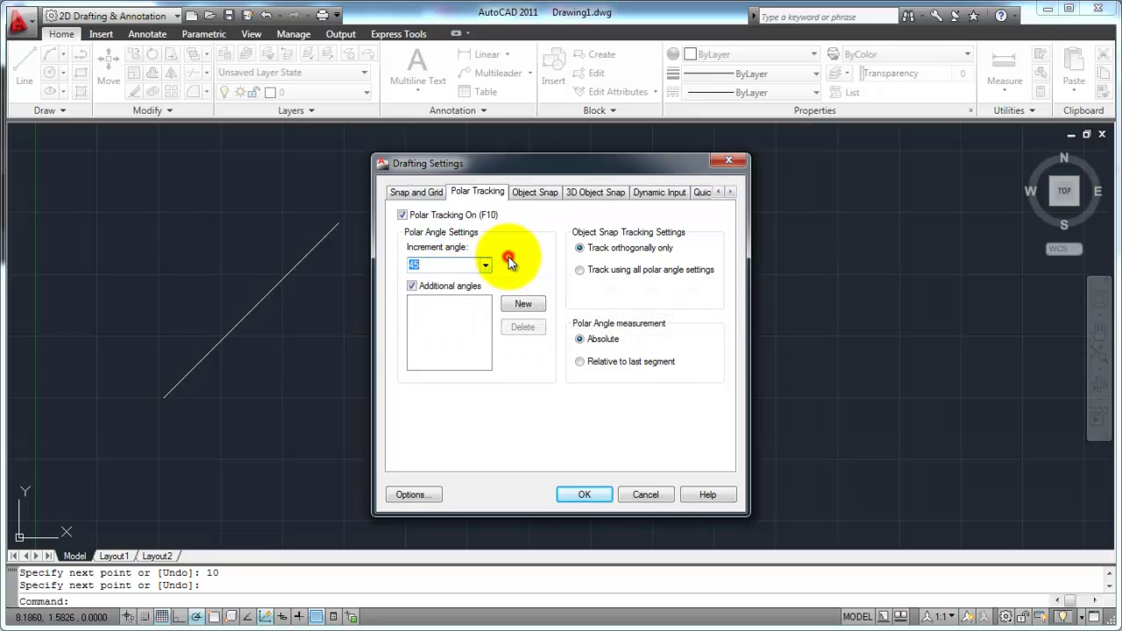
left_click(428, 312)
left_click(517, 303)
type("12")
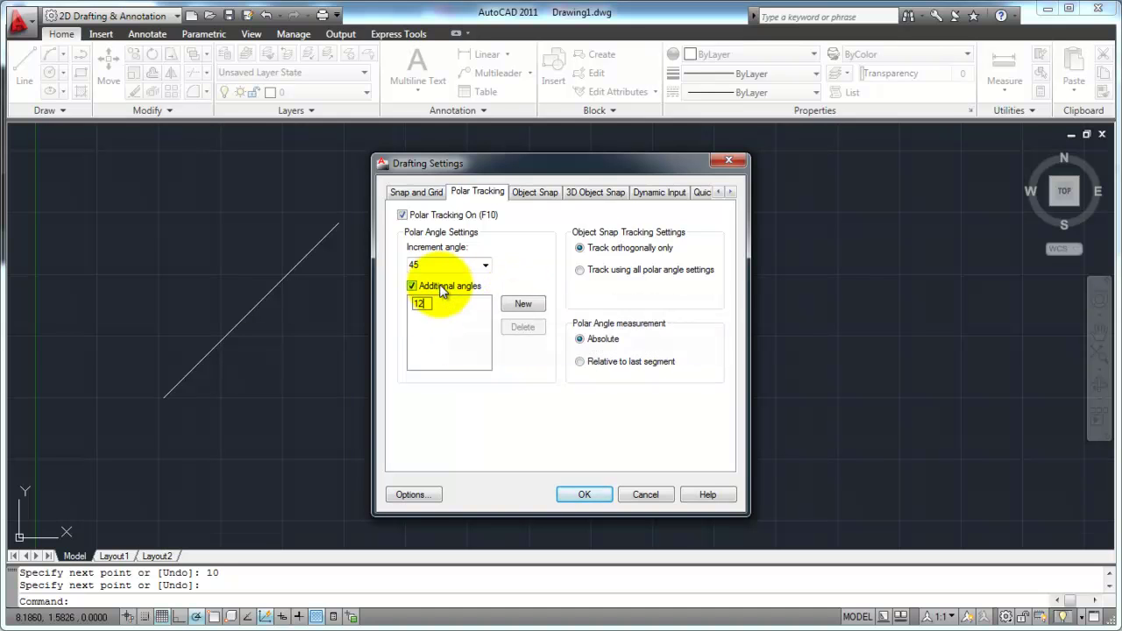
type(".5")
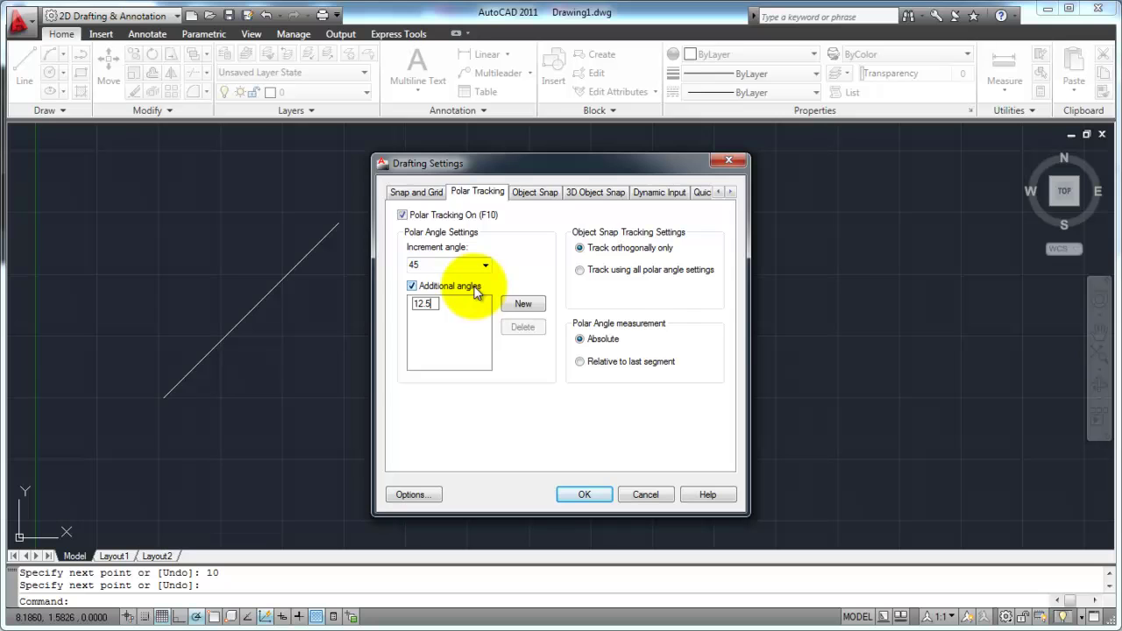
key("Return")
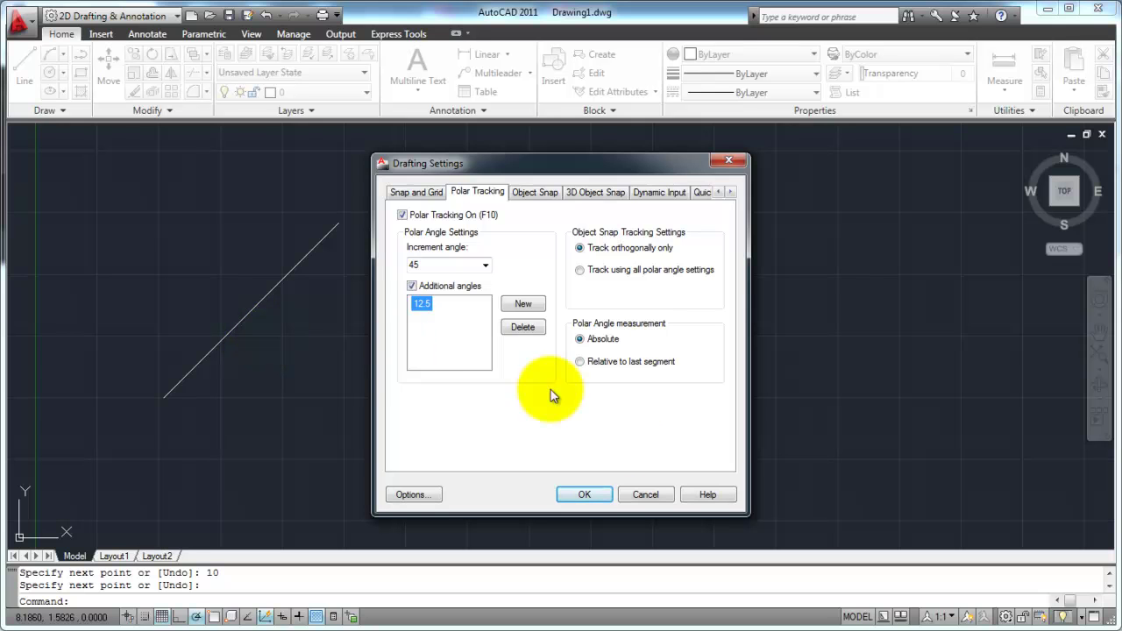
Step: Delete the additional 12.5-degree angle and cancel the drafting settings
left_click(521, 325)
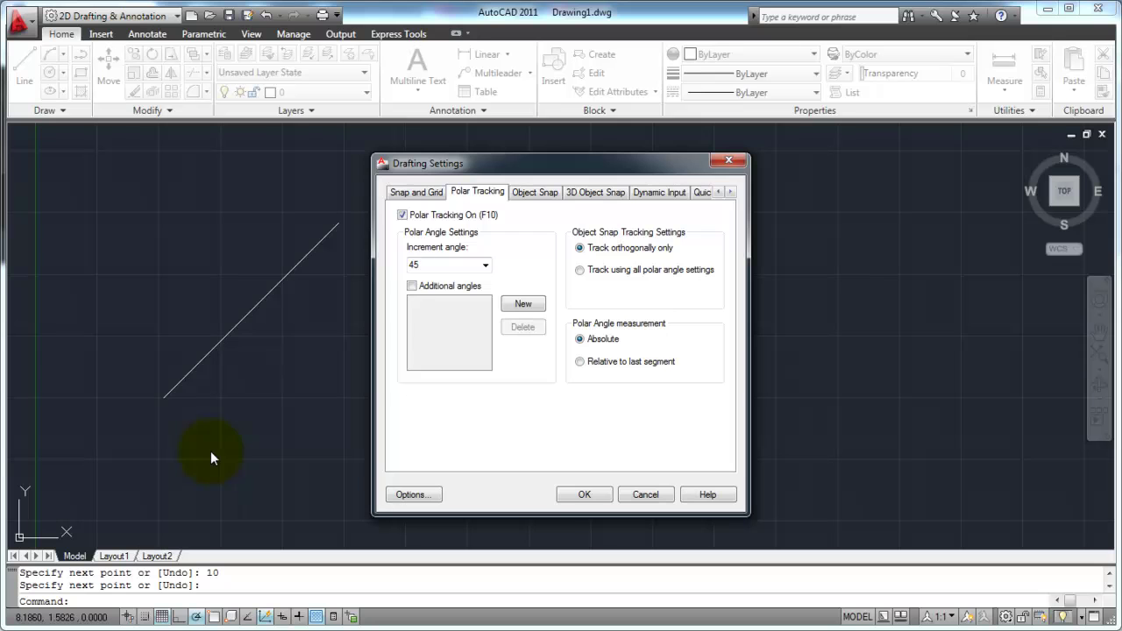
left_click(647, 493)
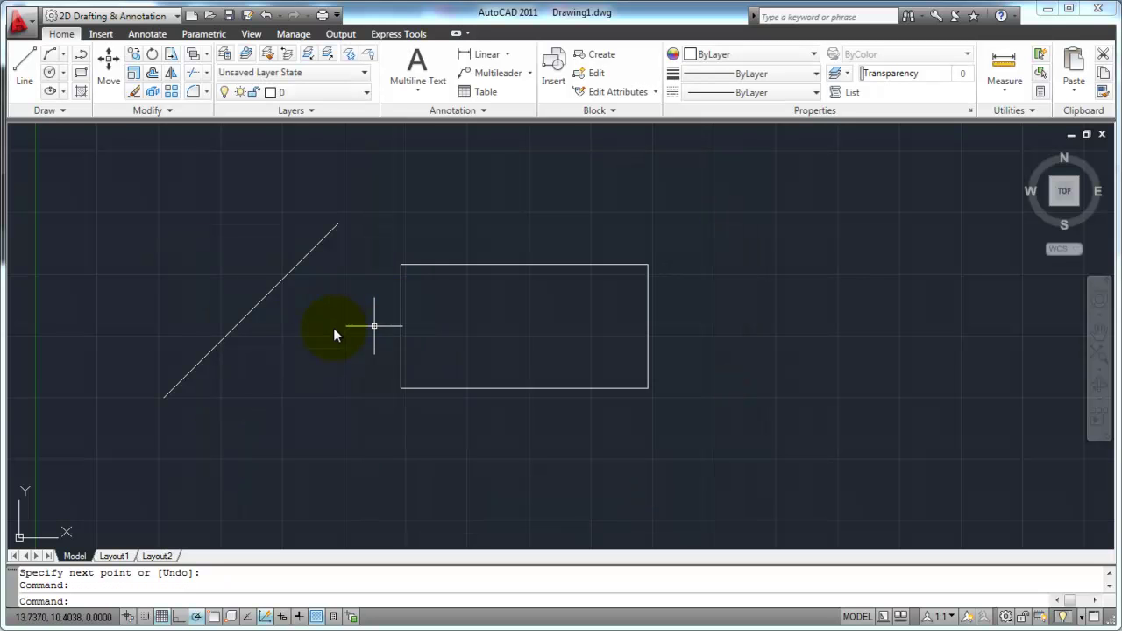
key("Escape")
key("Escape")
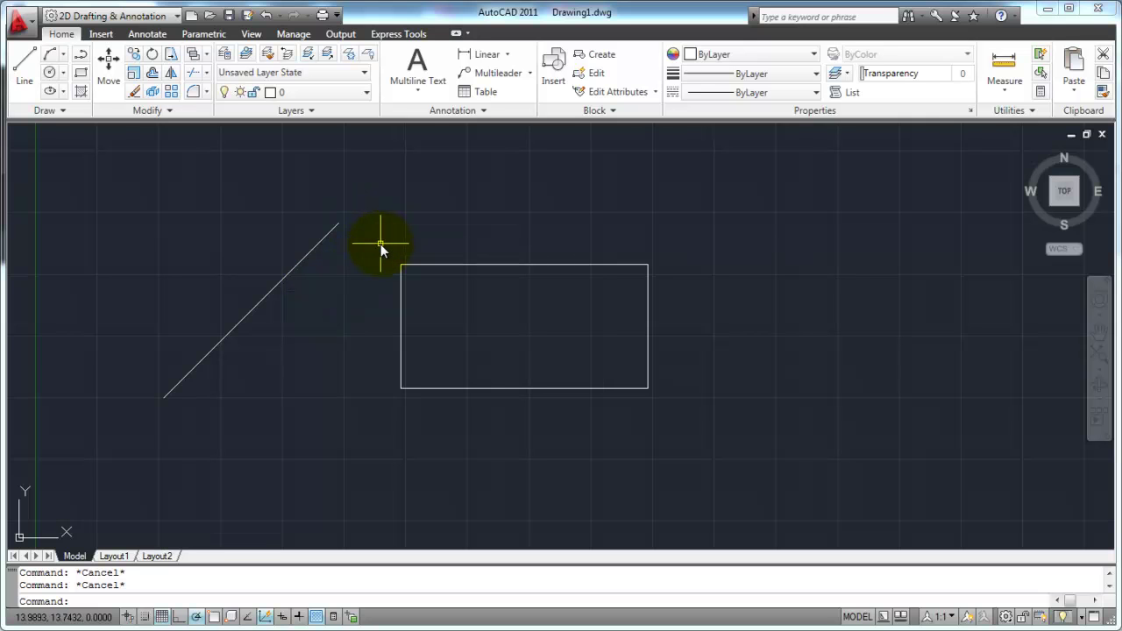
Step: Erase the rectangle and the diagonal line together with one crossing selection
type("e")
key("Return")
left_click(715, 219)
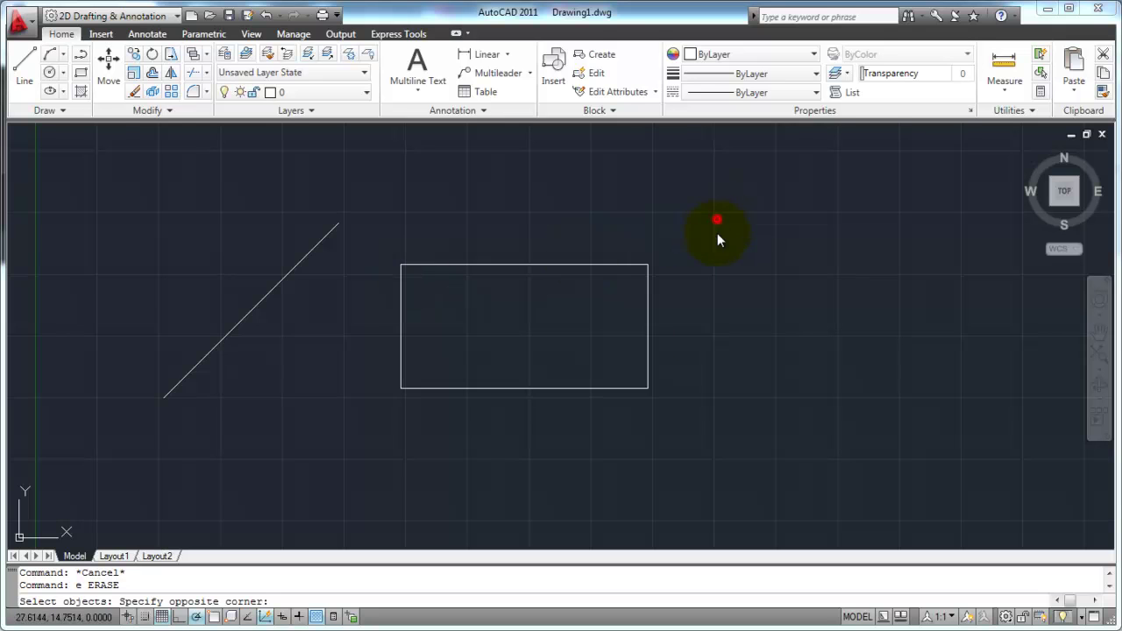
left_click(239, 447)
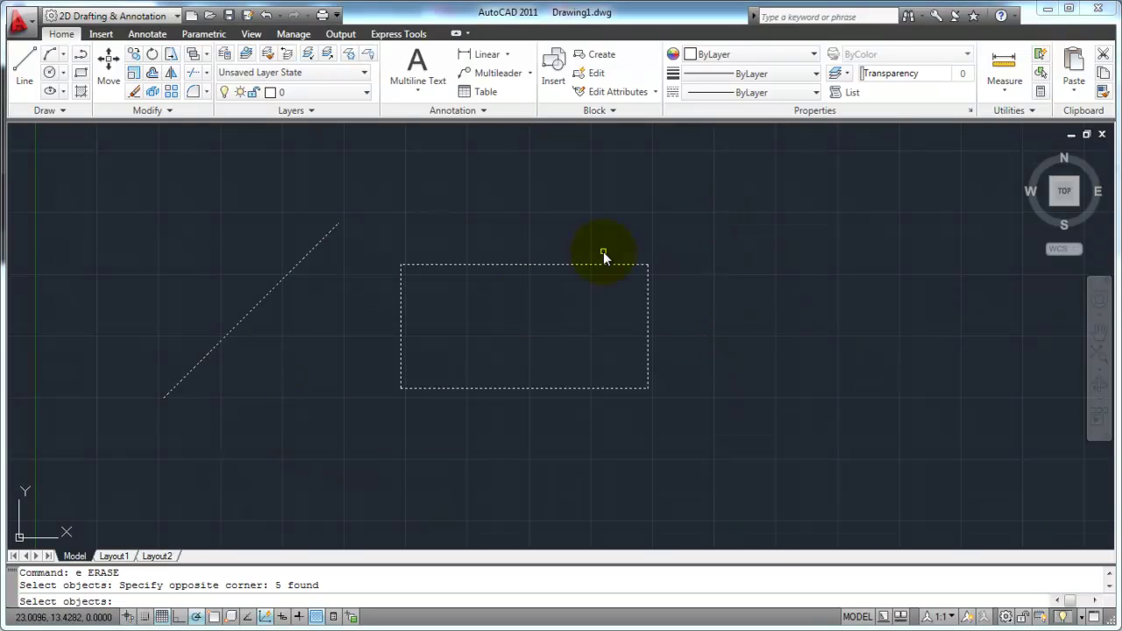
key("Return")
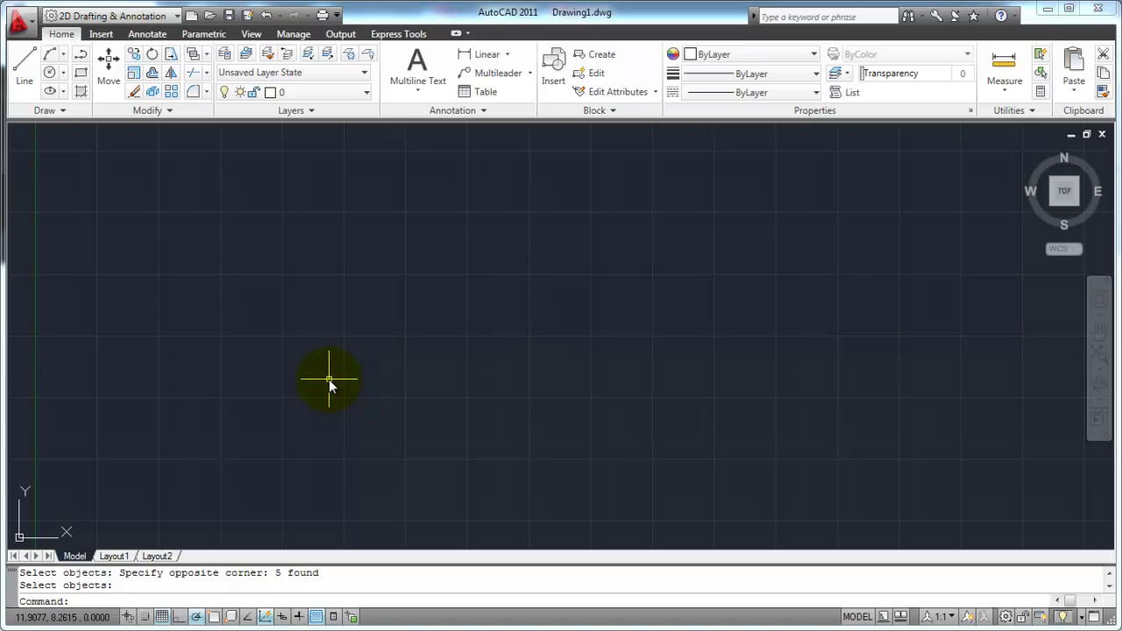
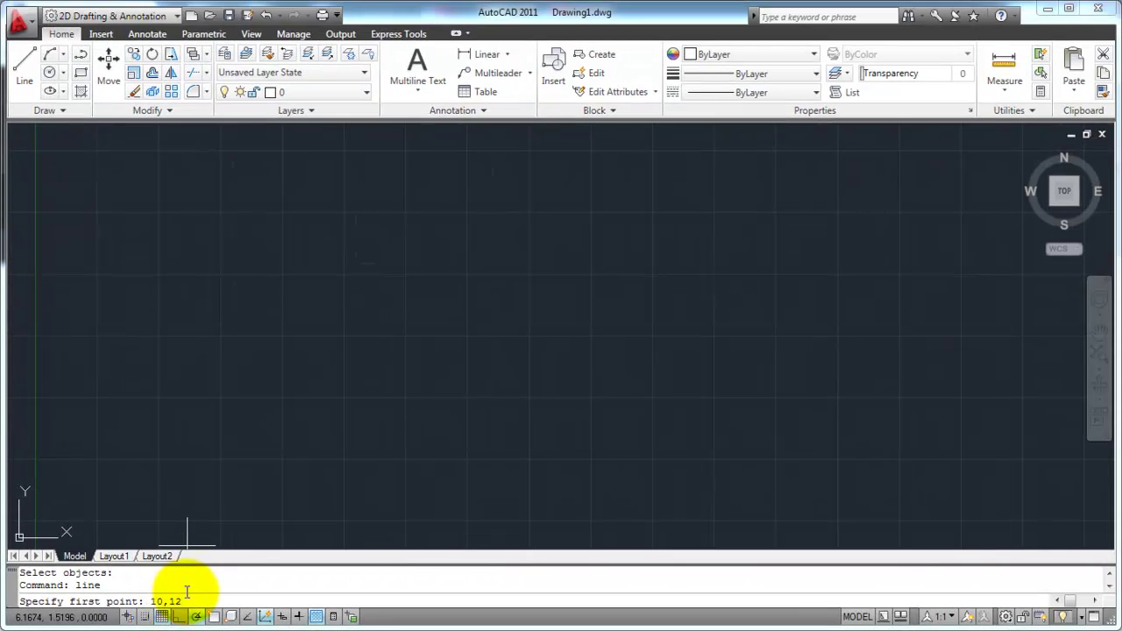
Step: Draw a line segment from absolute coordinates 10,12 to 12,14
key("Return")
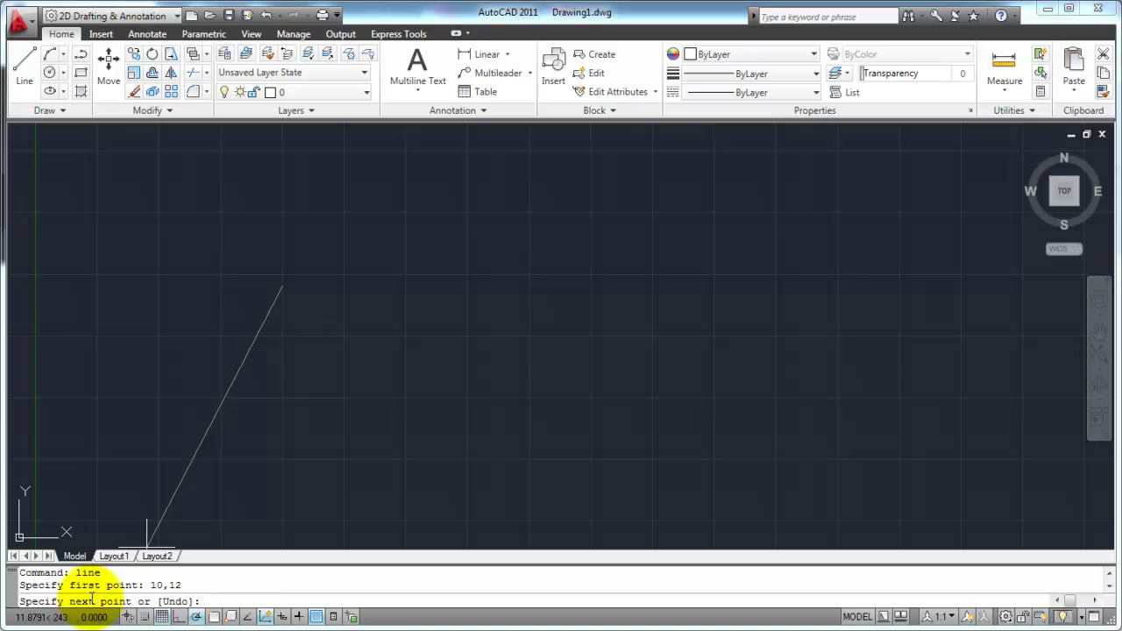
left_click(196, 616)
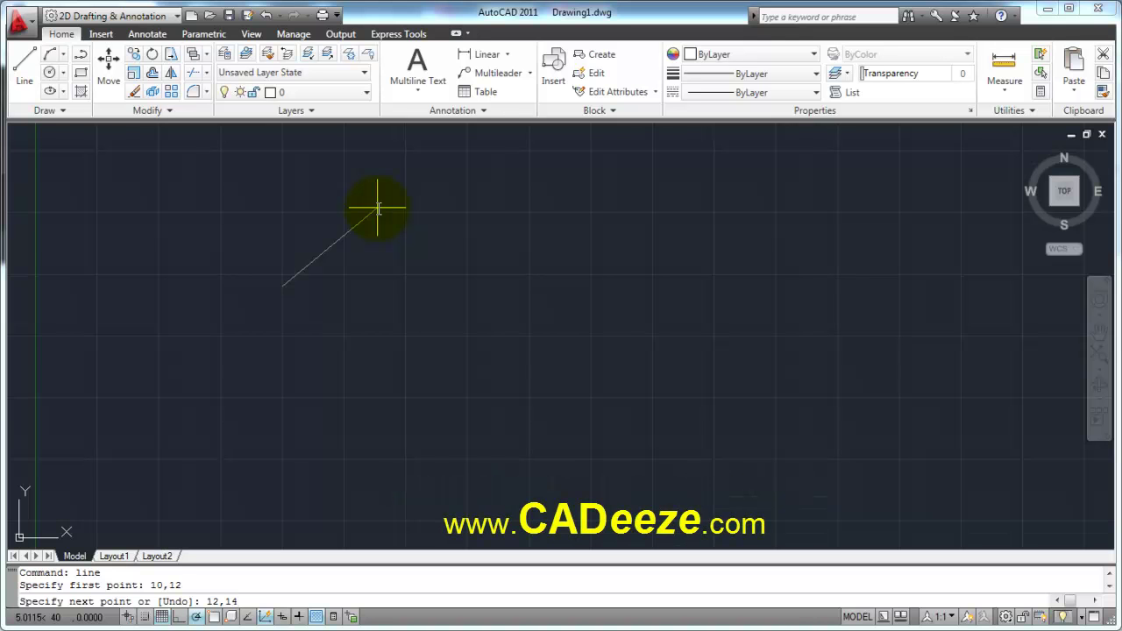
key("Return")
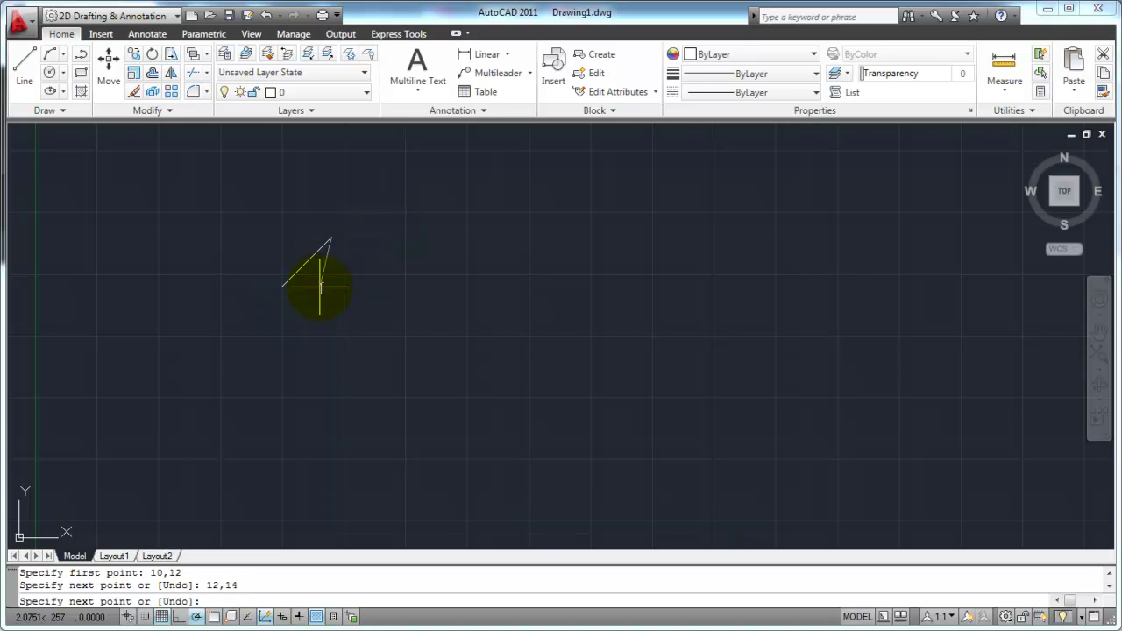
key("Return")
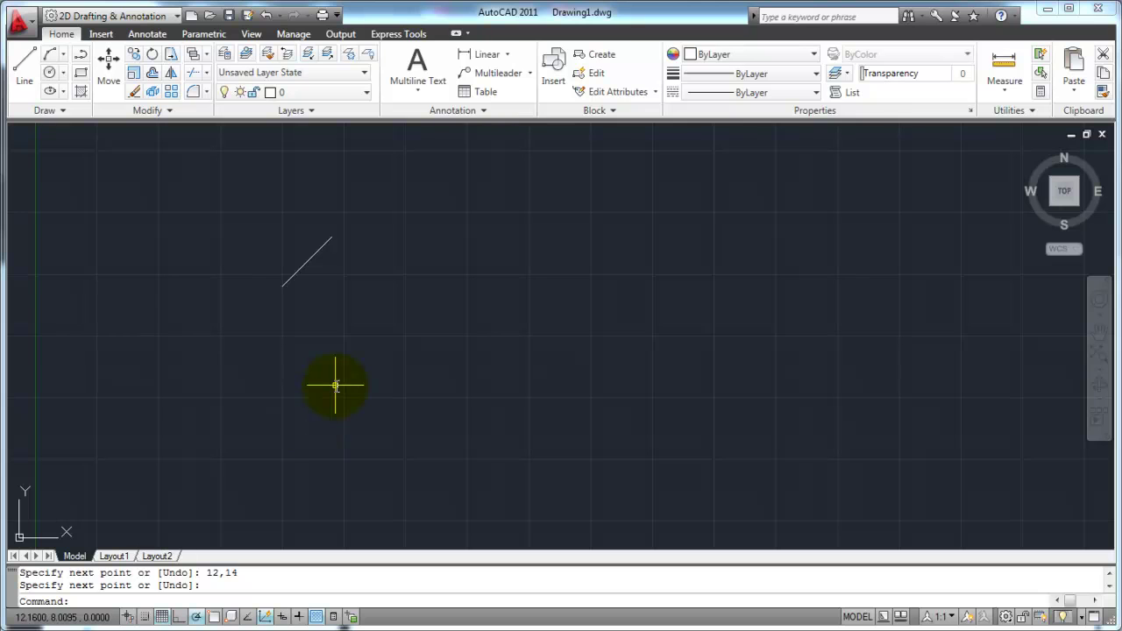
key("Return")
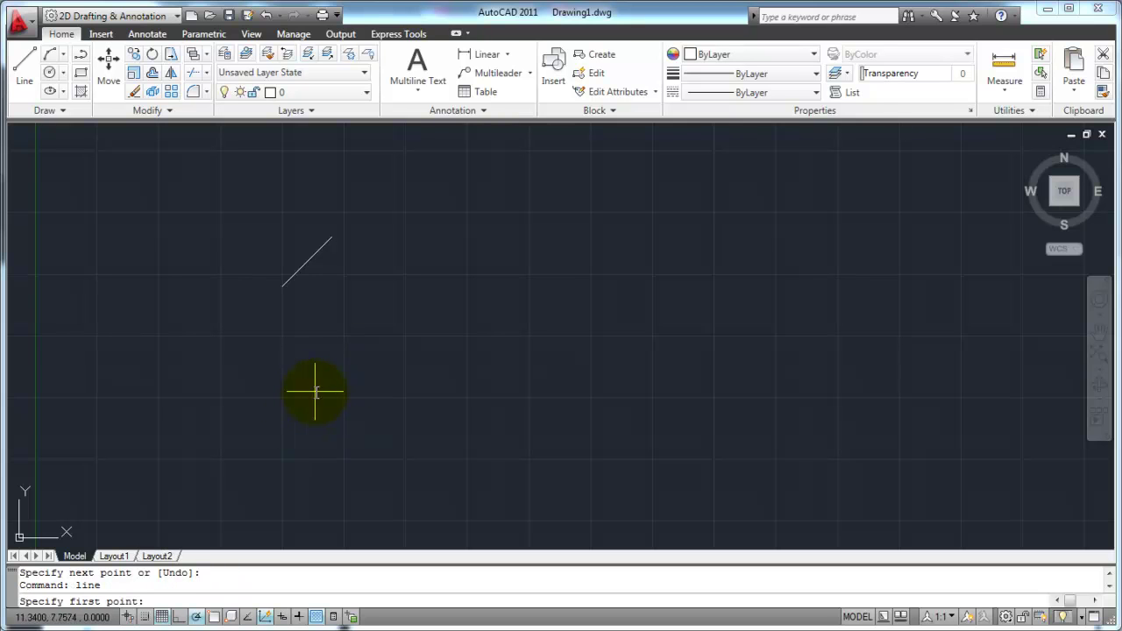
left_click(307, 399)
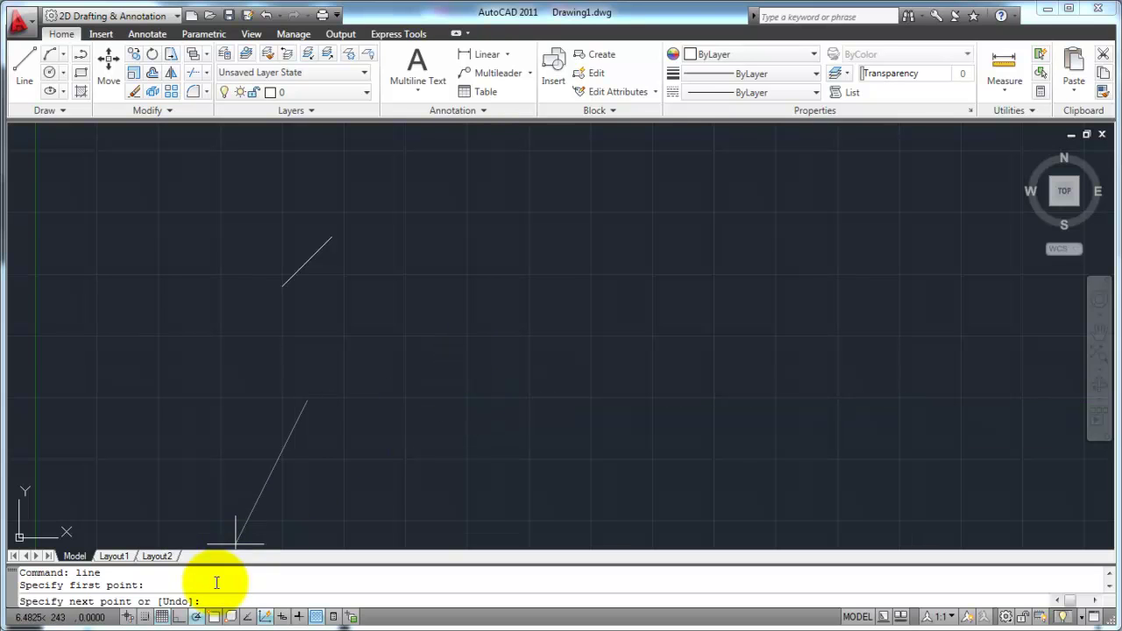
left_click(197, 616)
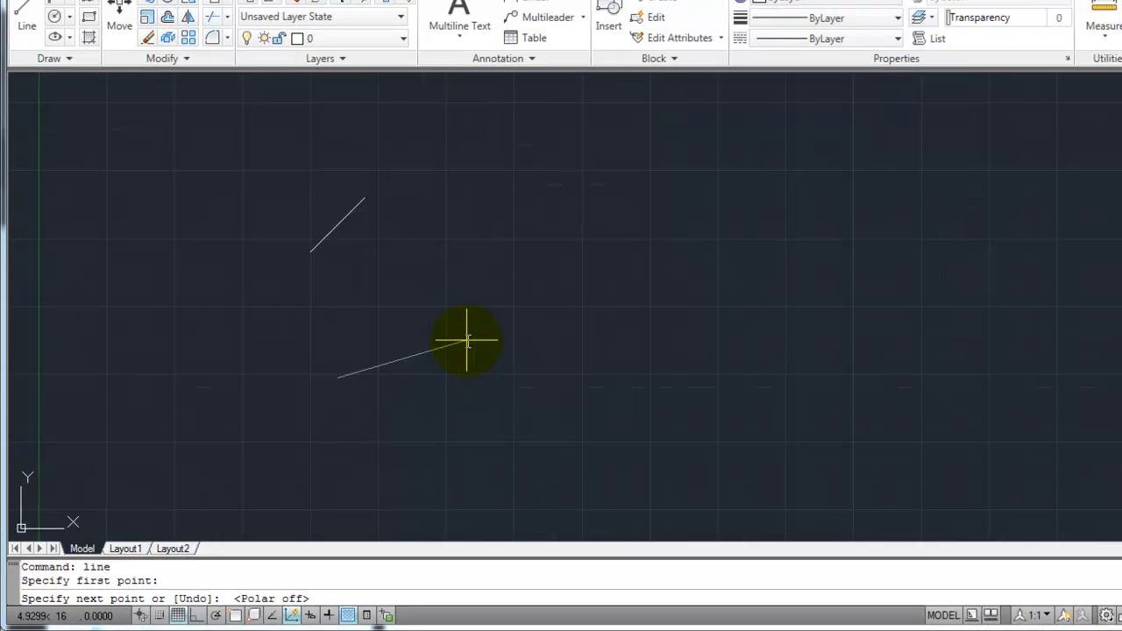
key("F8")
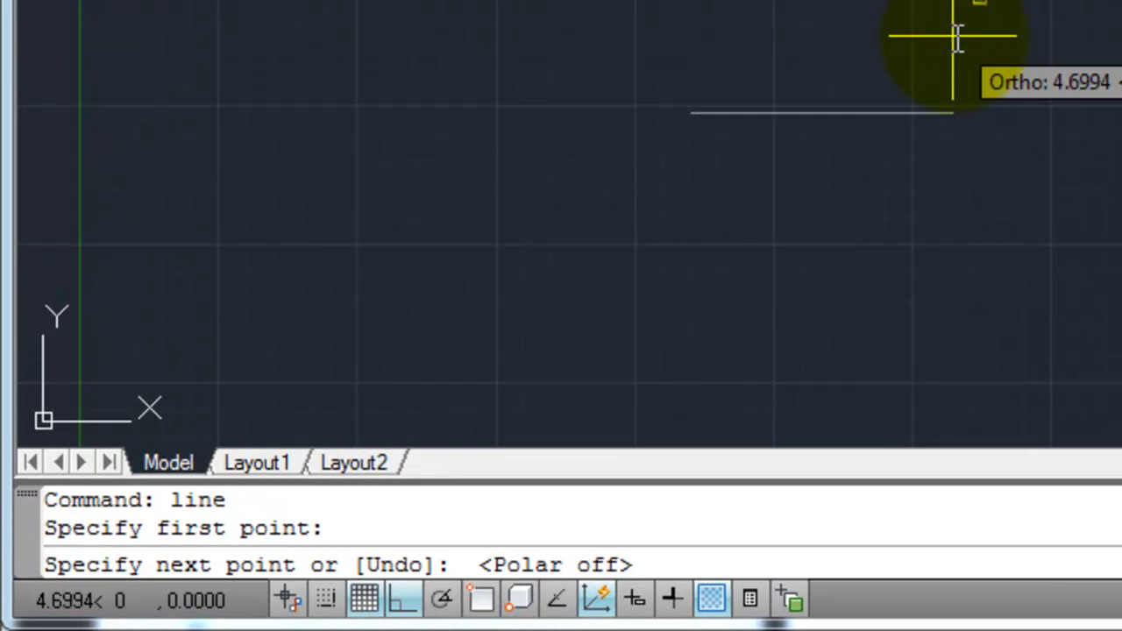
type("@")
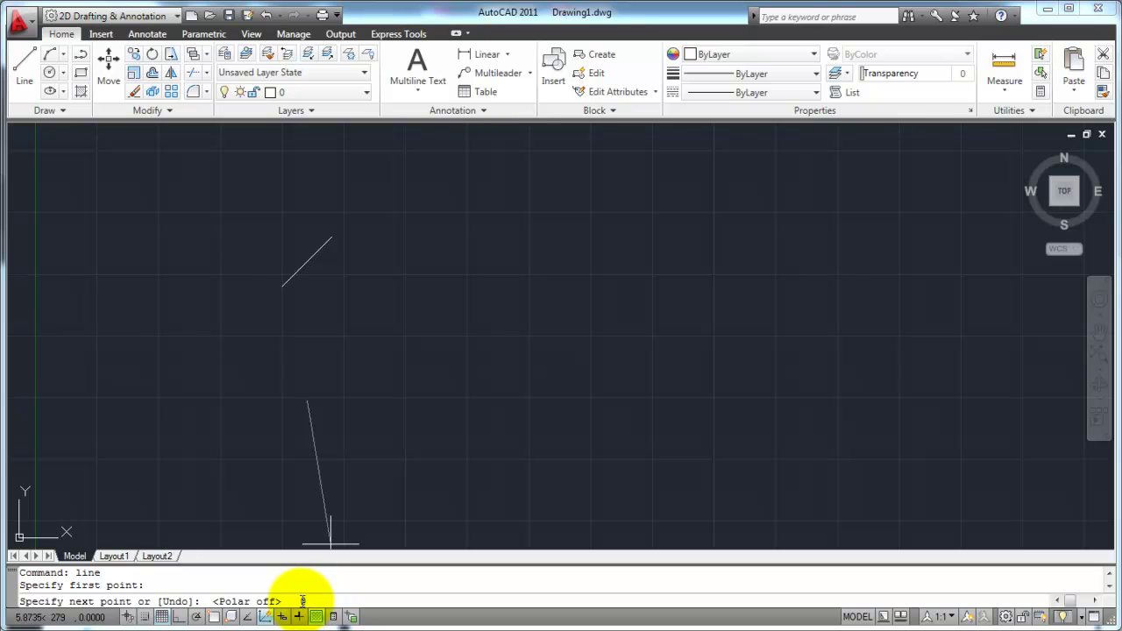
type("@")
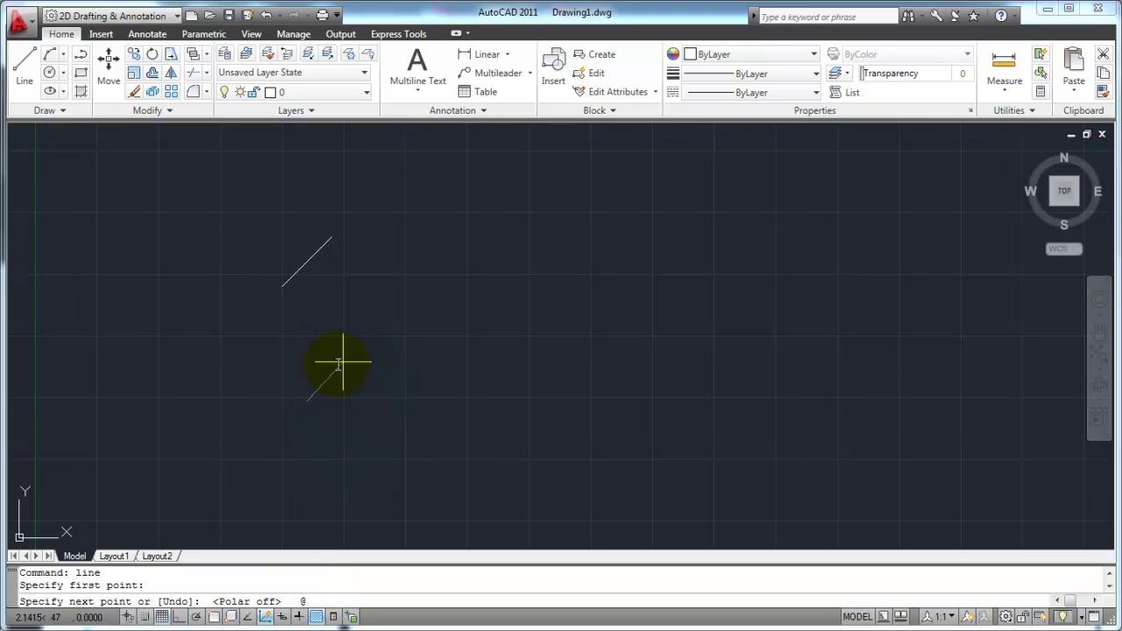
left_click(316, 616)
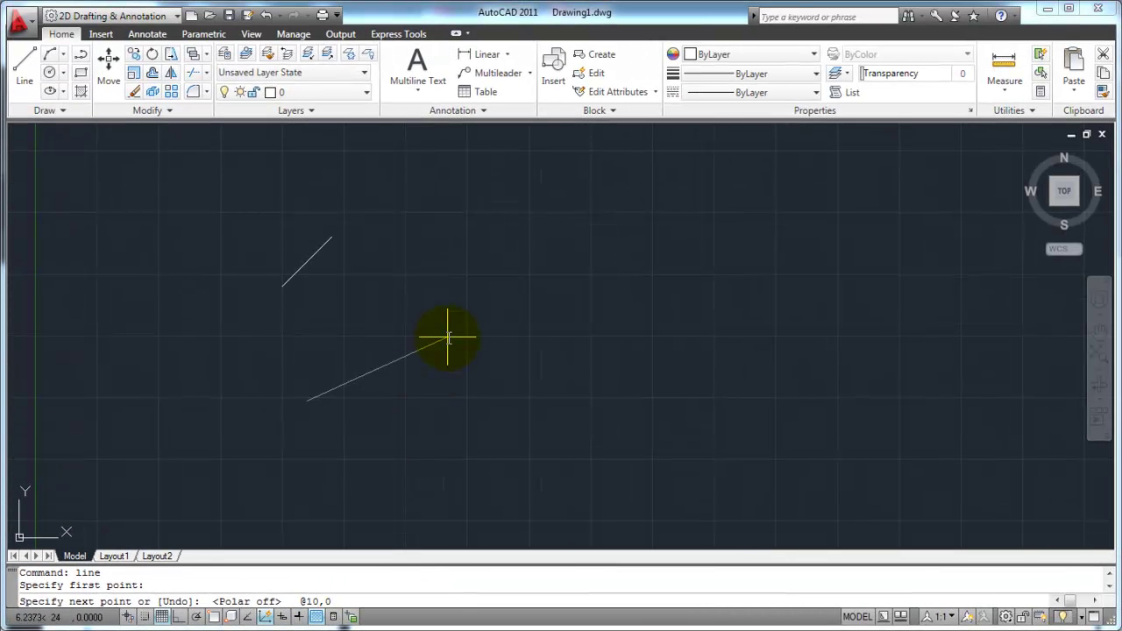
key("Return")
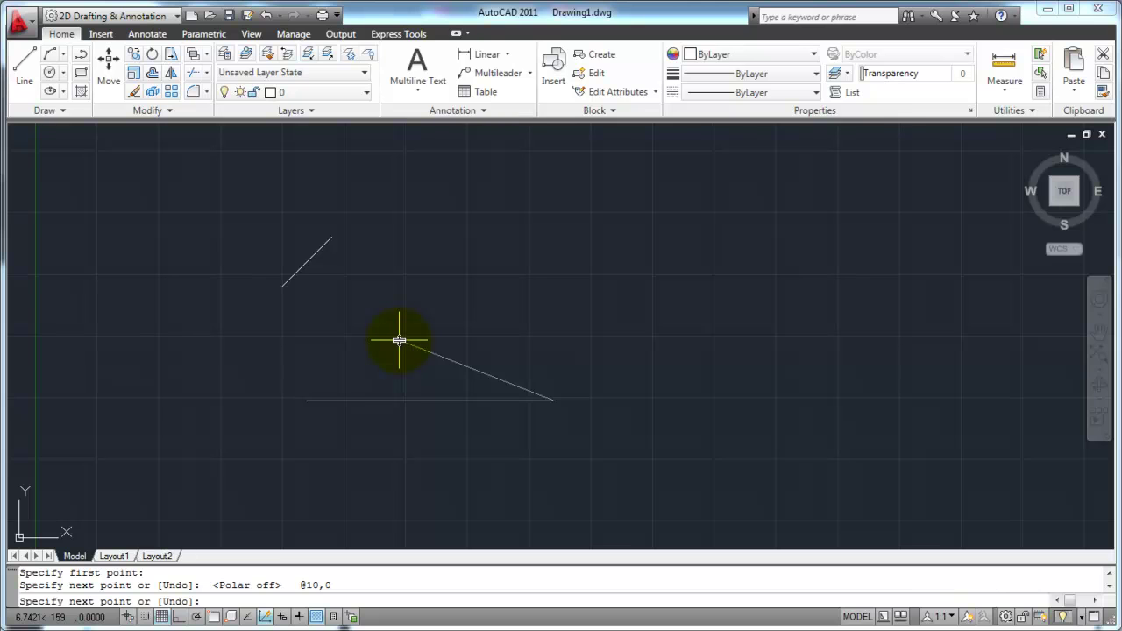
key("Return")
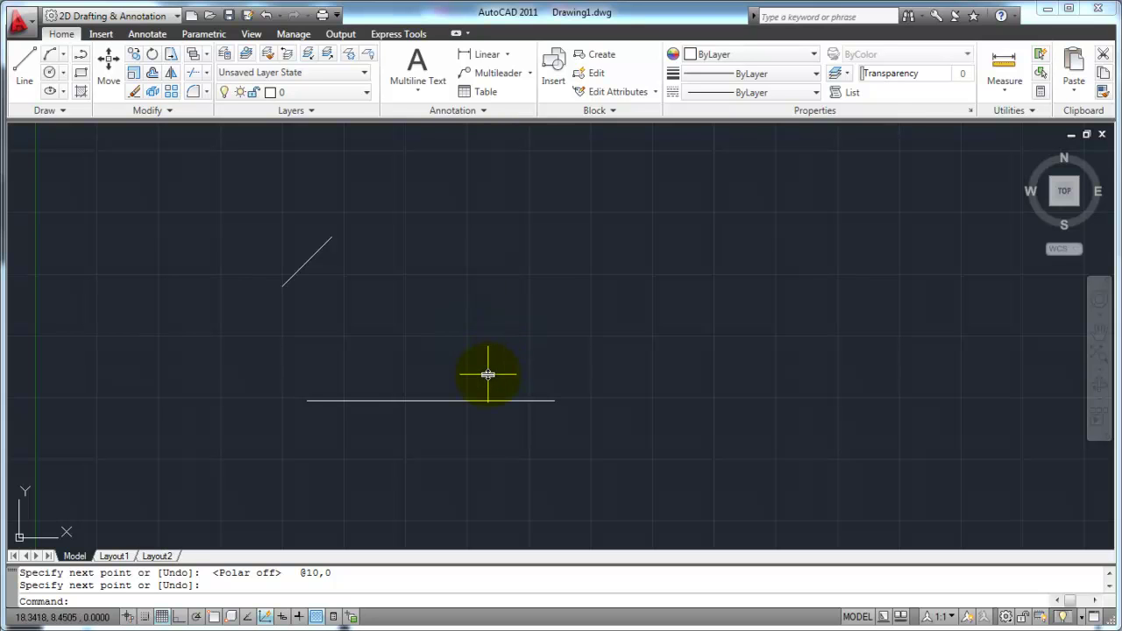
type("l")
key("Return")
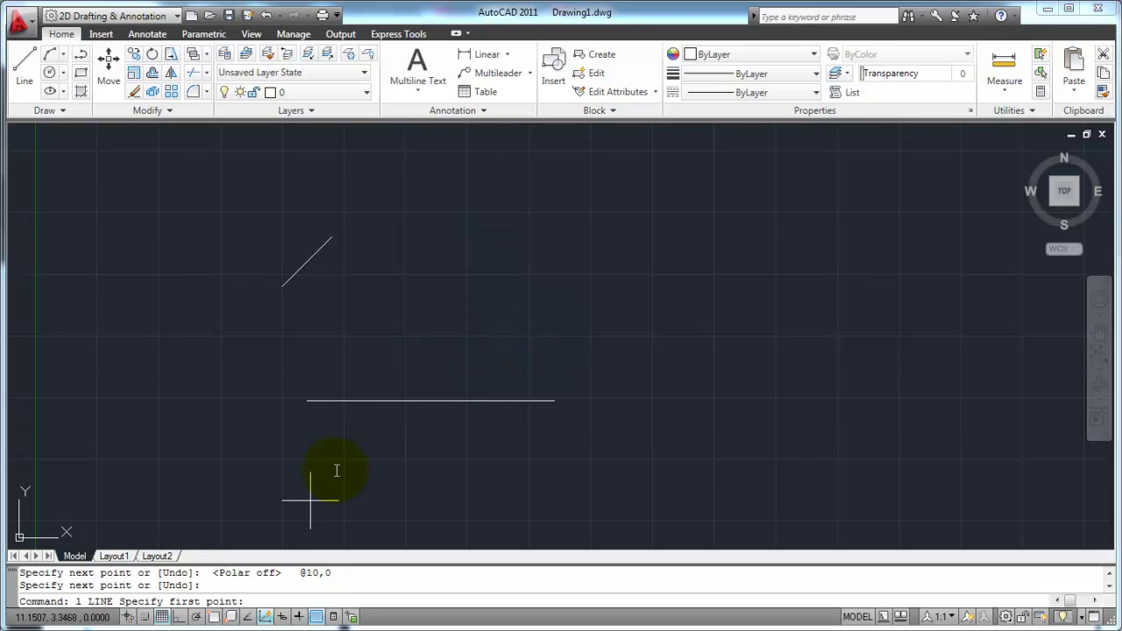
left_click(420, 358)
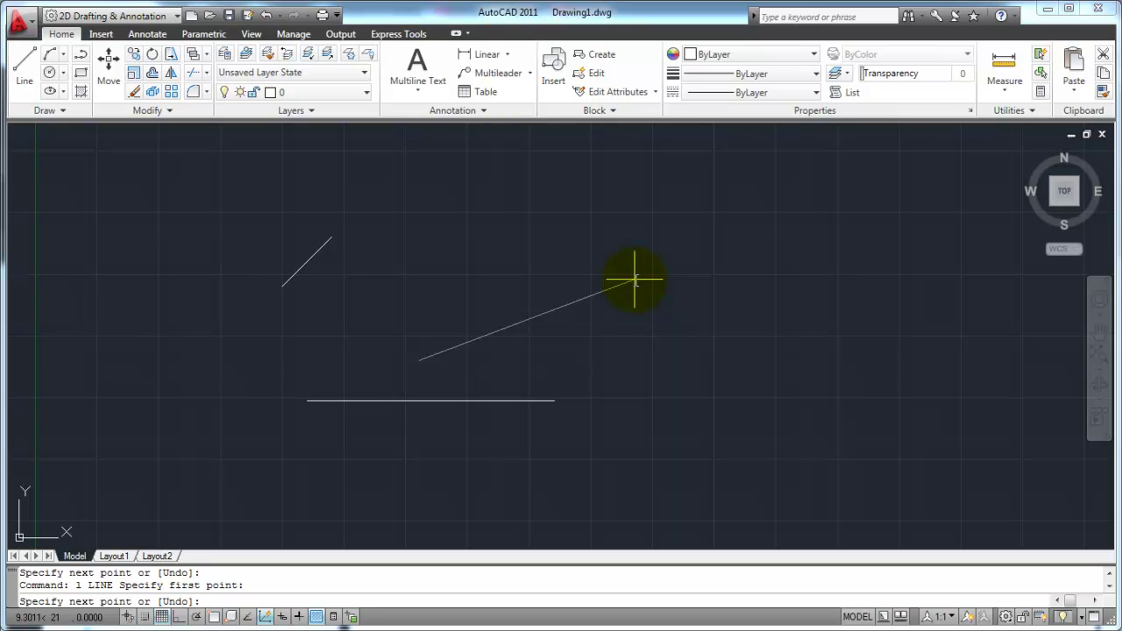
type("@")
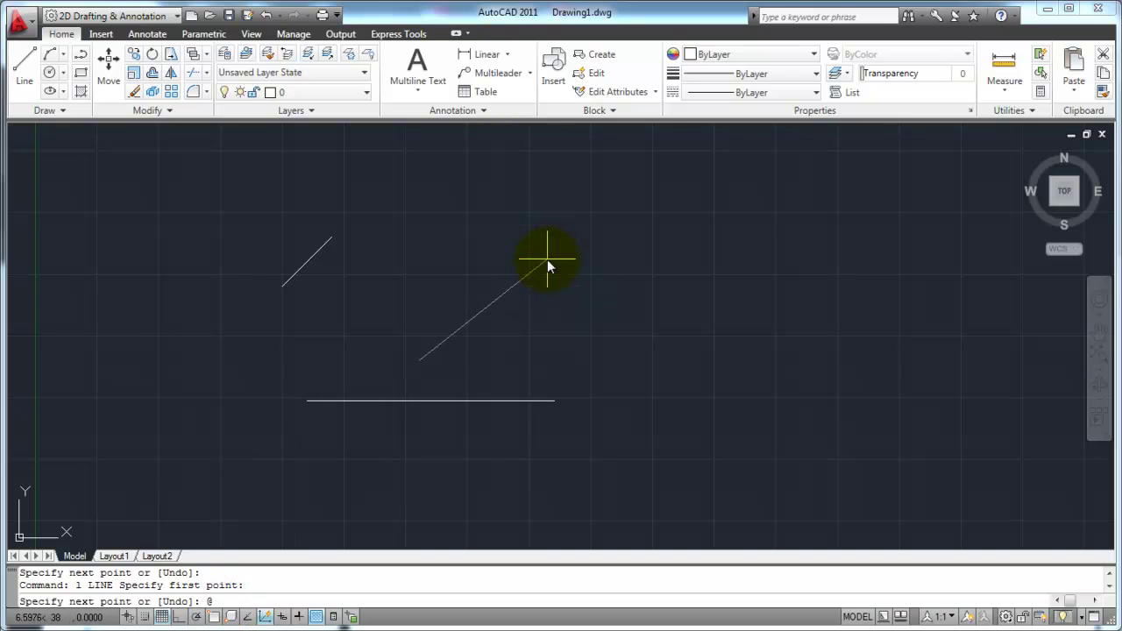
type("10")
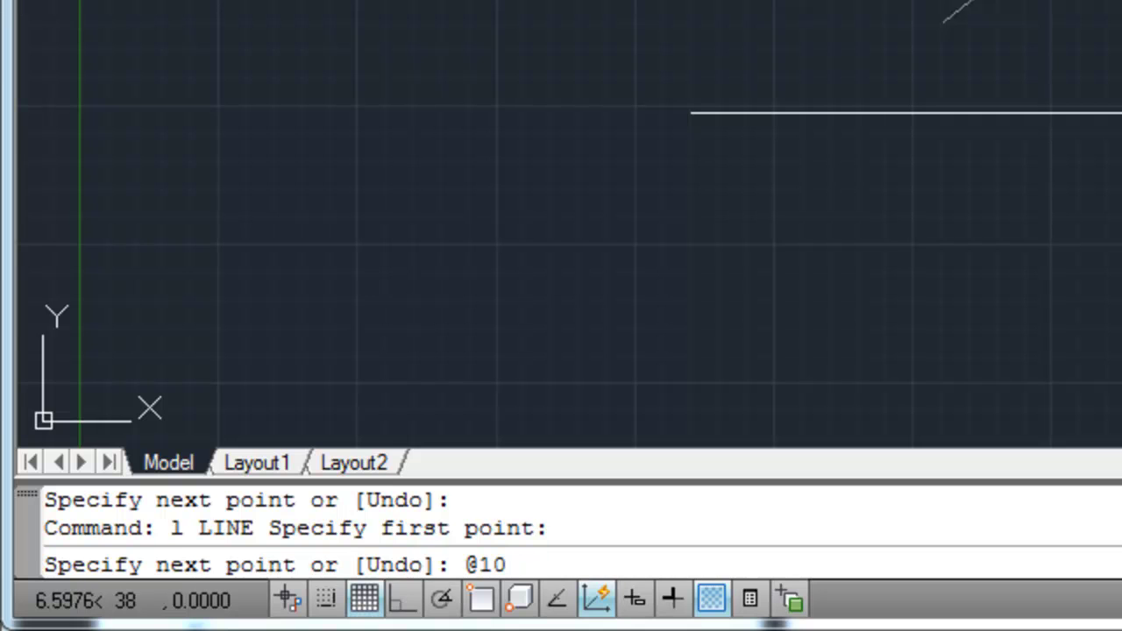
type("<")
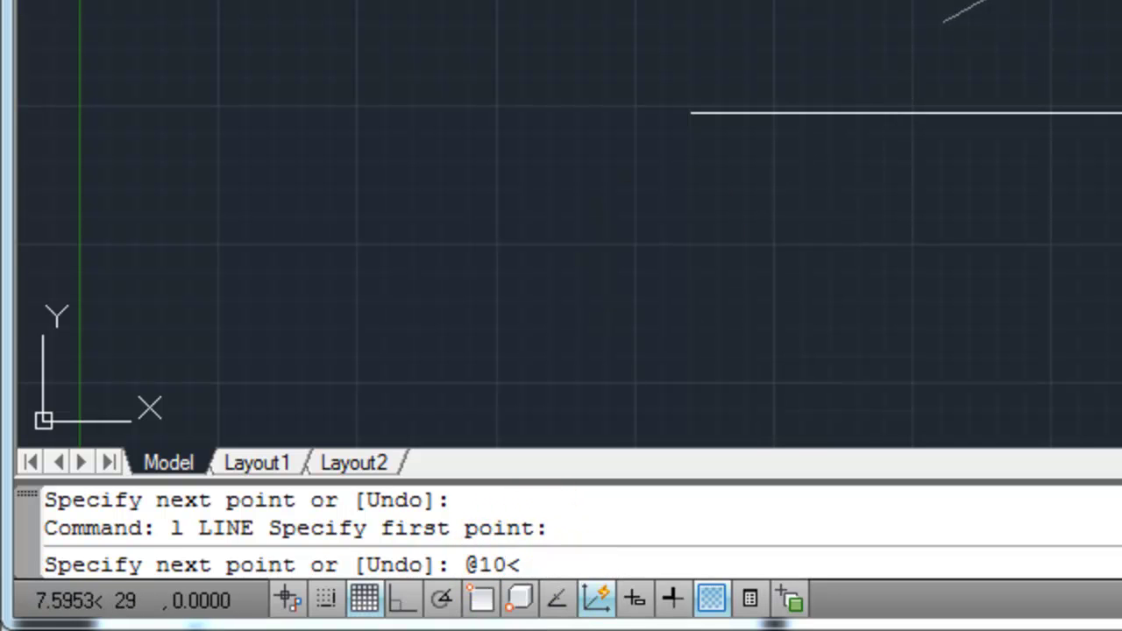
type("30")
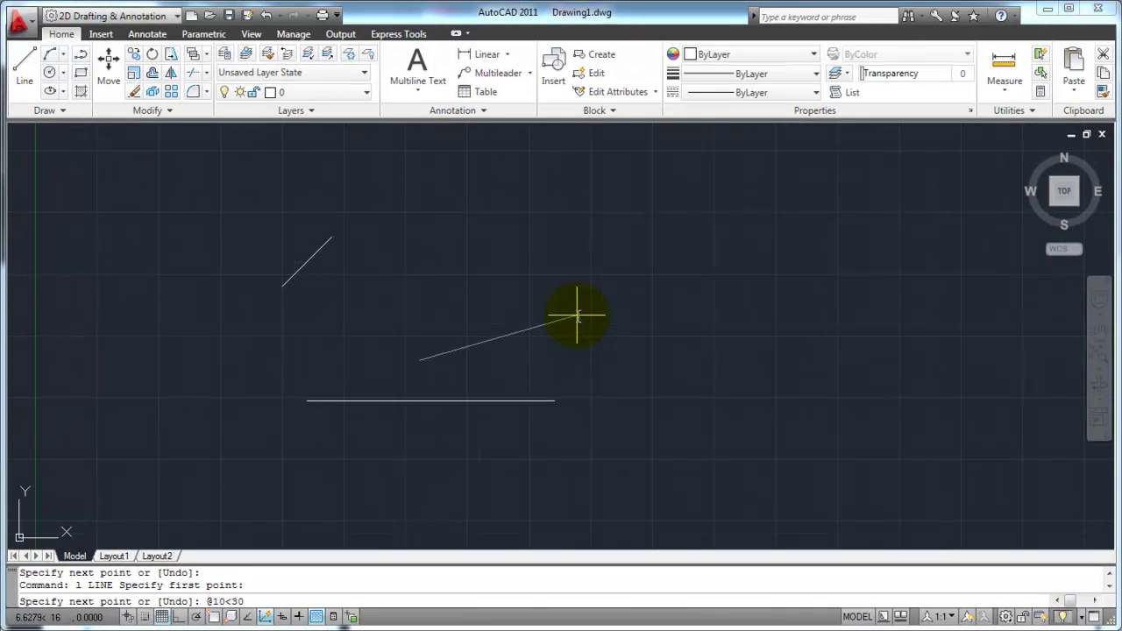
key("Return")
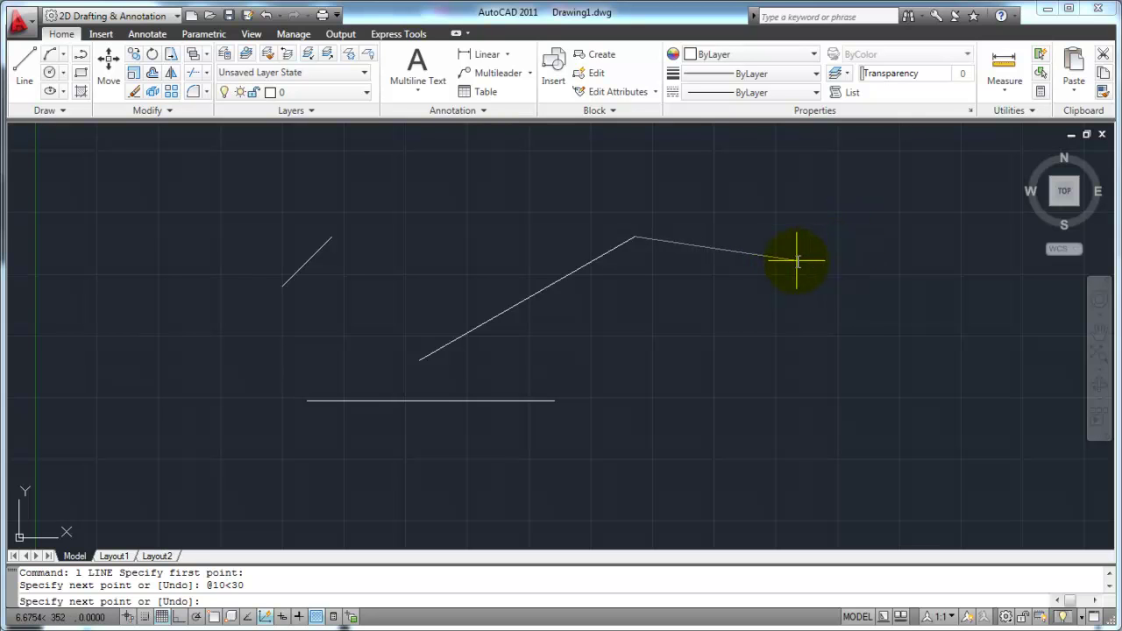
type("@5<0")
key("Return")
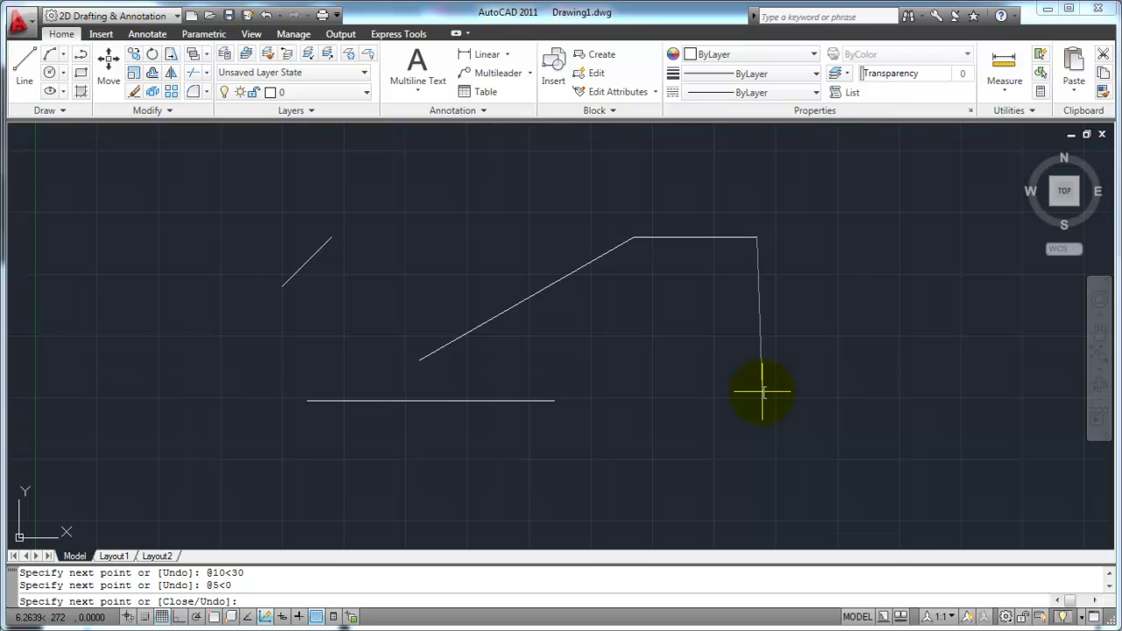
type("@15<270")
key("Return")
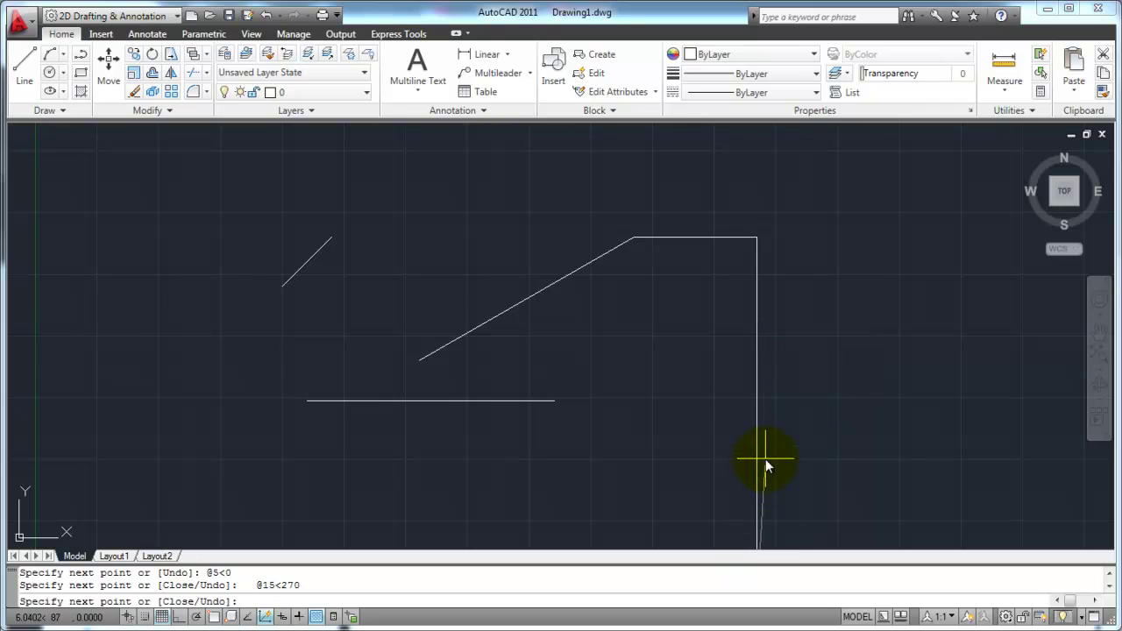
key("Return")
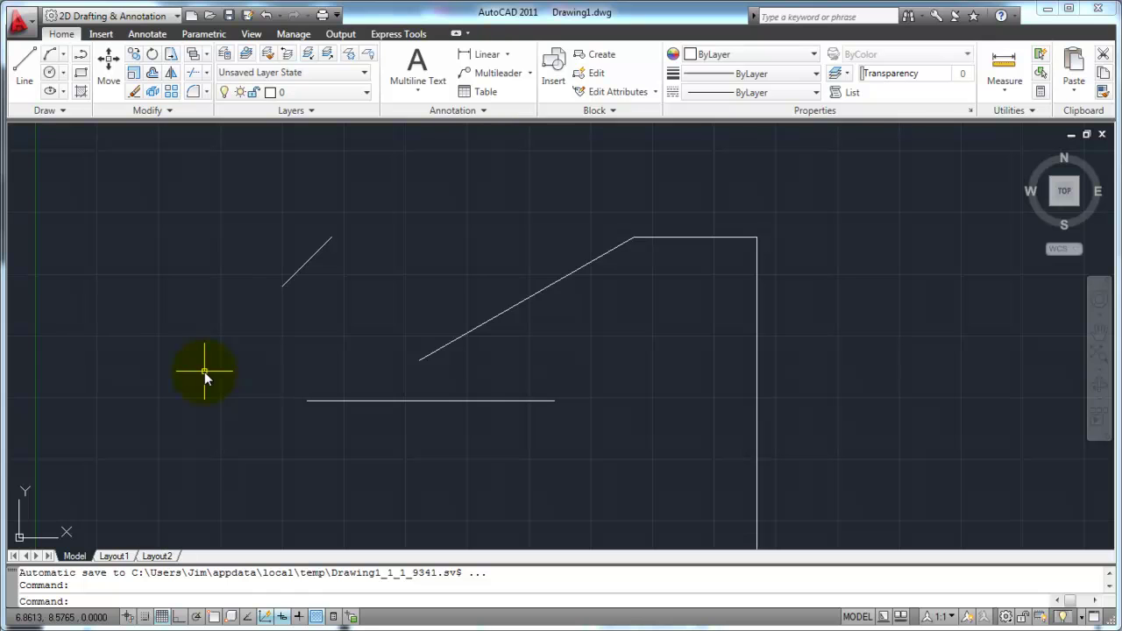
Step: Using dynamic input, draw a line segment 5 units long at 30 degrees, starting just left of the horizontal line
left_click(24, 74)
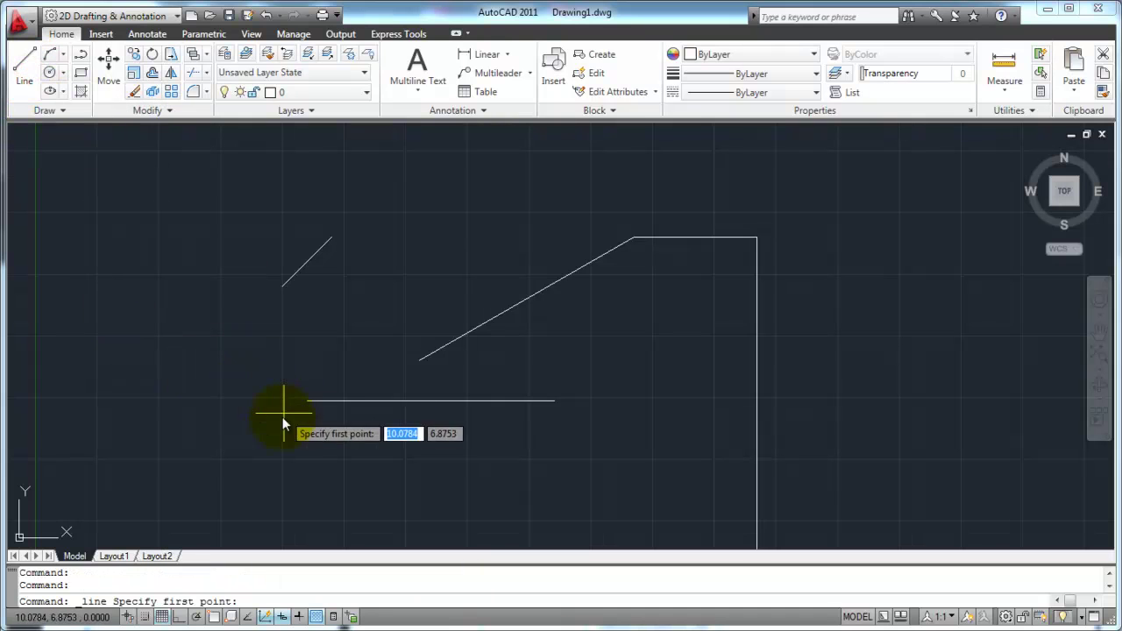
left_click(235, 387)
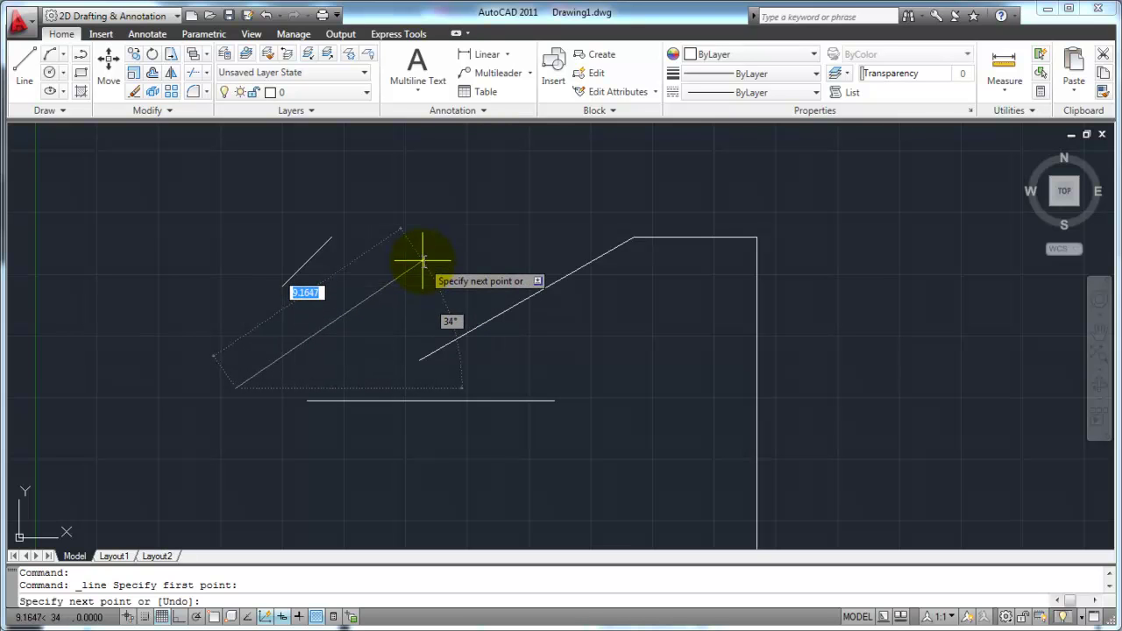
type("5")
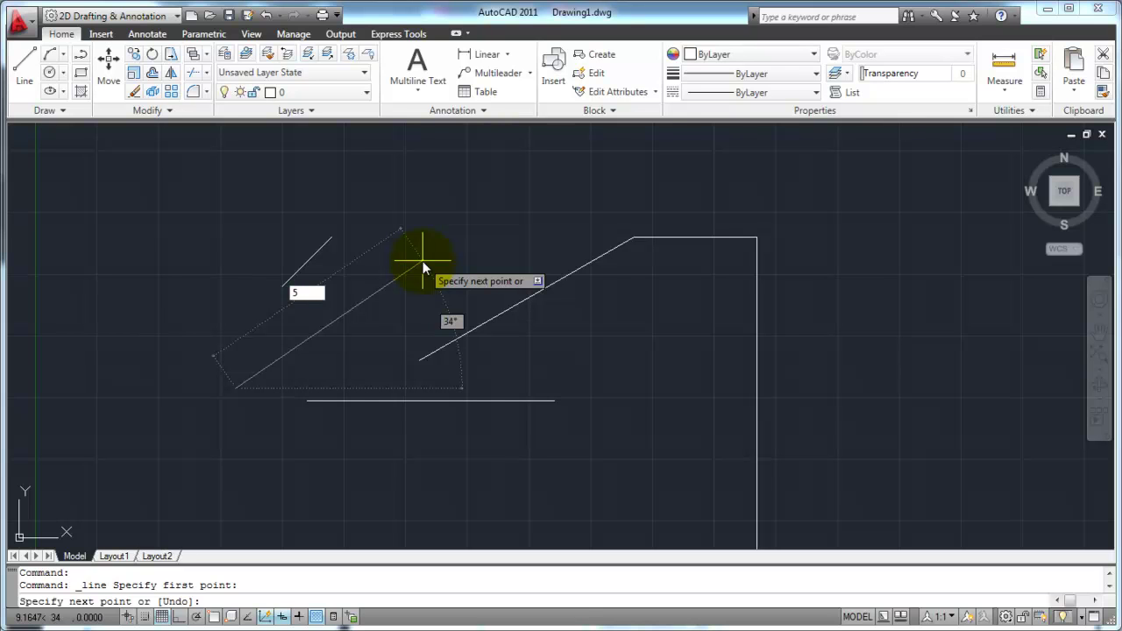
key("Tab")
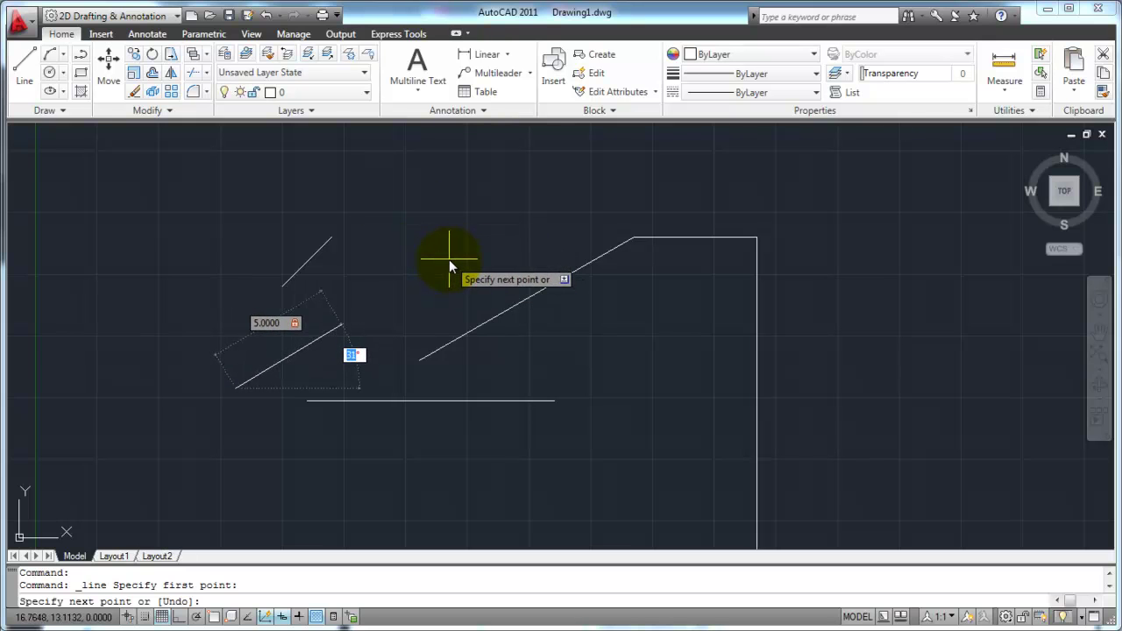
type("30")
key("Return")
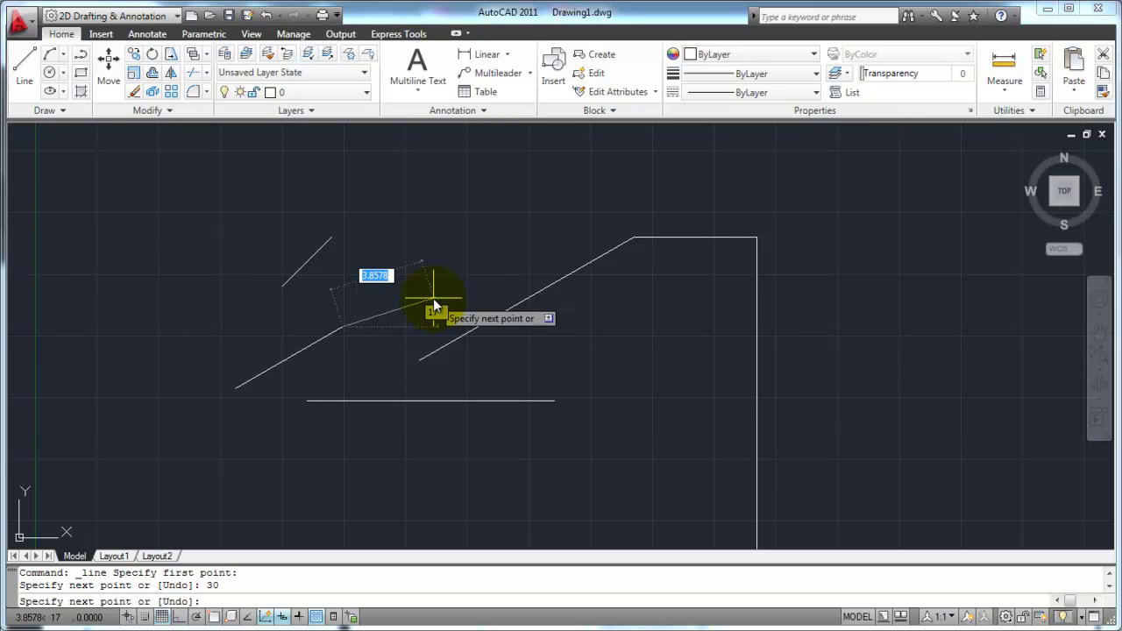
Step: Continue from the 5-unit segment with a segment 2 units long at 0 degrees
type("2")
key("Tab")
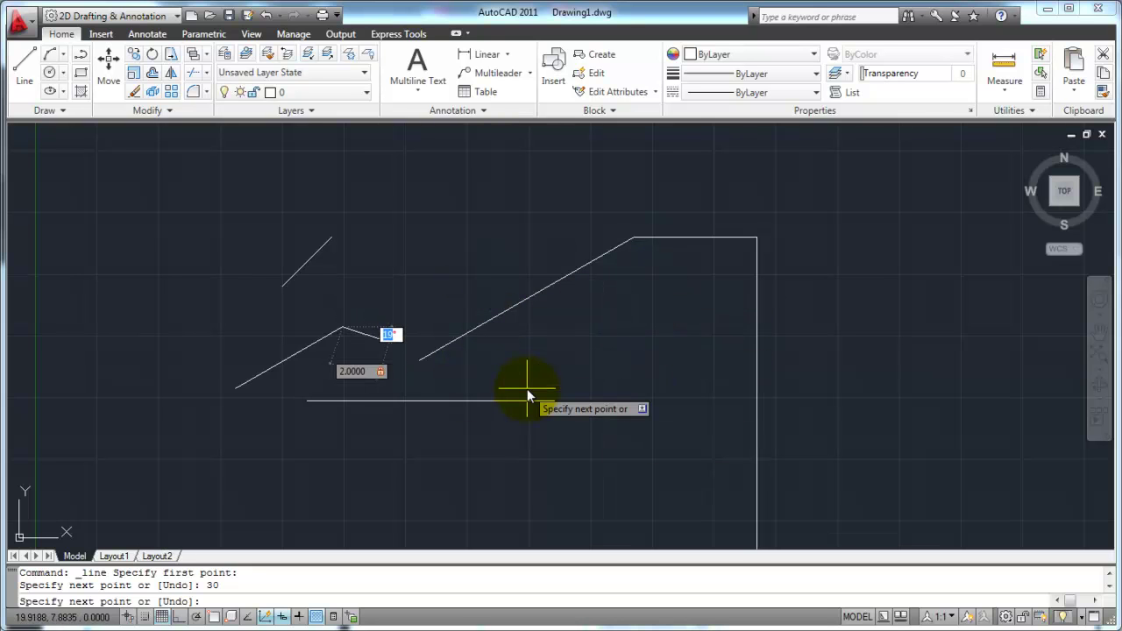
type("0")
key("Return")
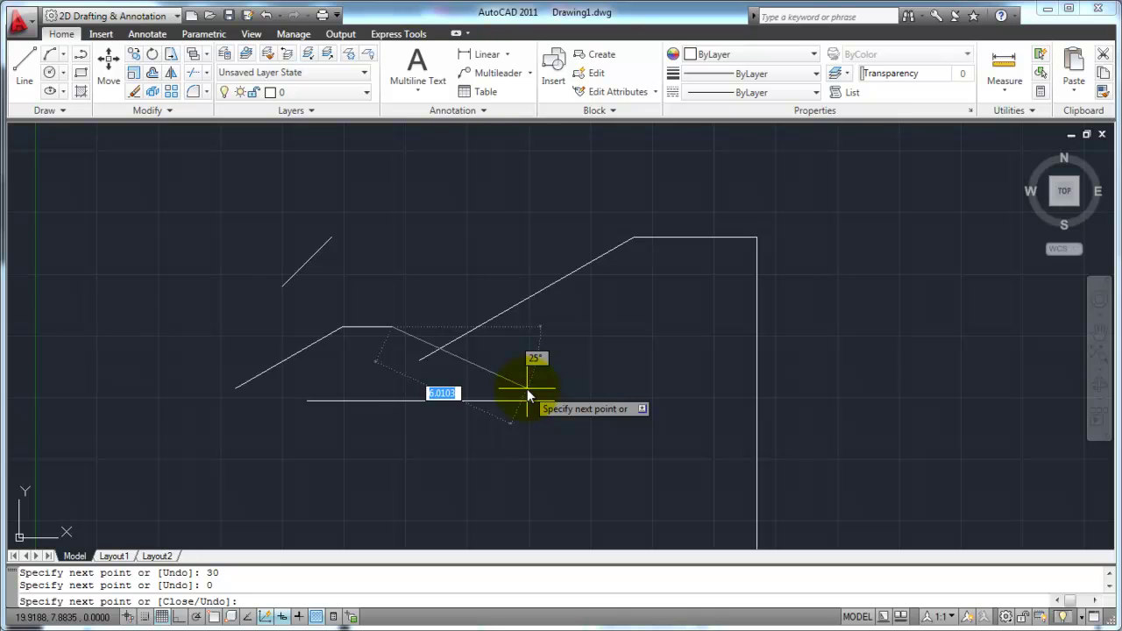